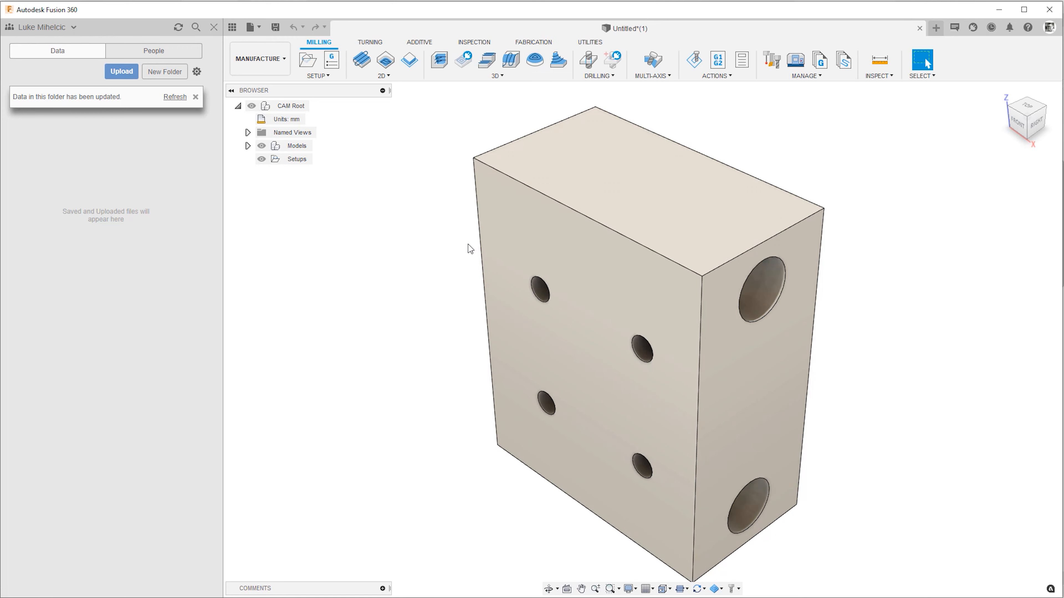
Switch the block part with drilled holes from the Manufacture workspace to the Design workspace.
click(260, 59)
click(264, 85)
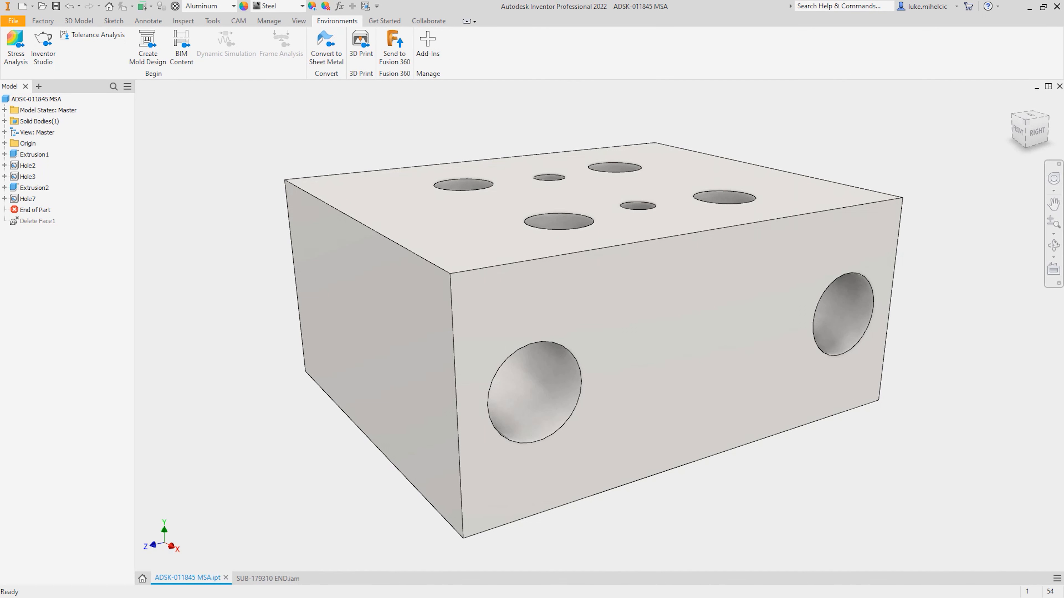
In Inventor, move the End of Part marker below Delete Face1, then save and upload the part to project AU2021 as a new version.
click(34, 210)
drag(35, 213, 38, 235)
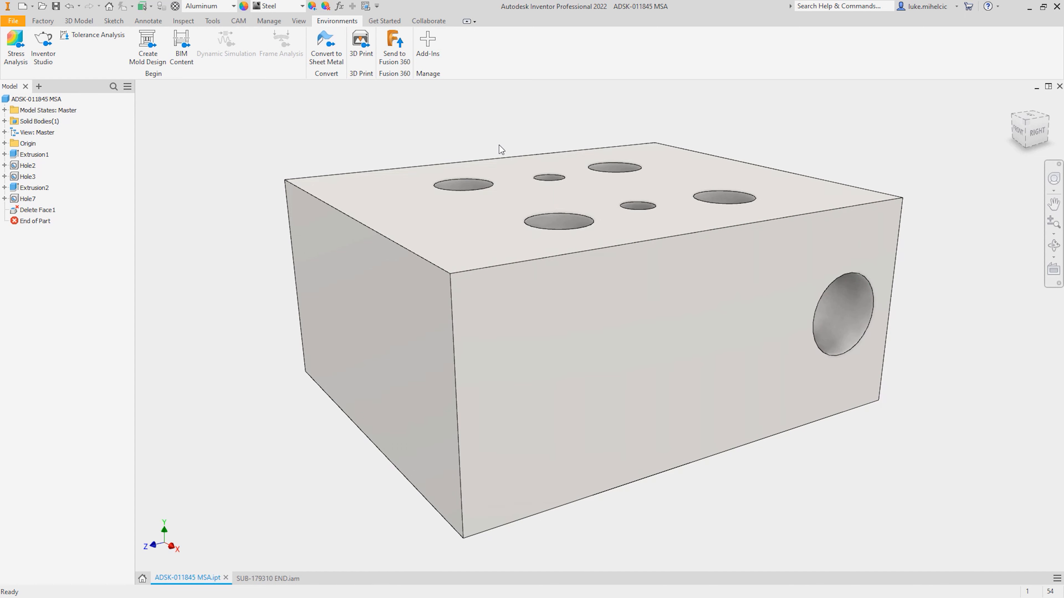
click(395, 47)
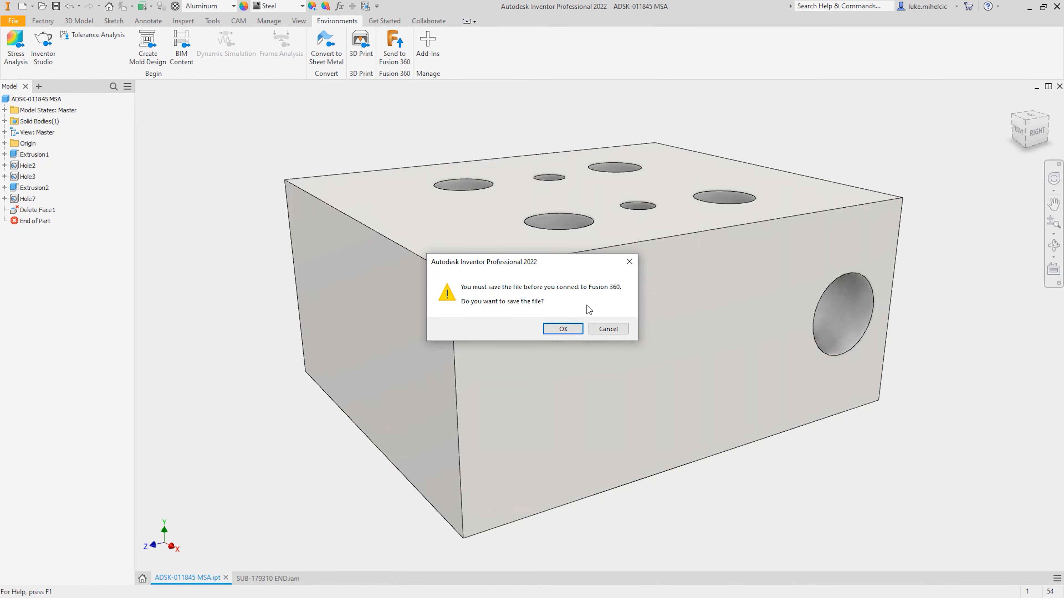
click(569, 330)
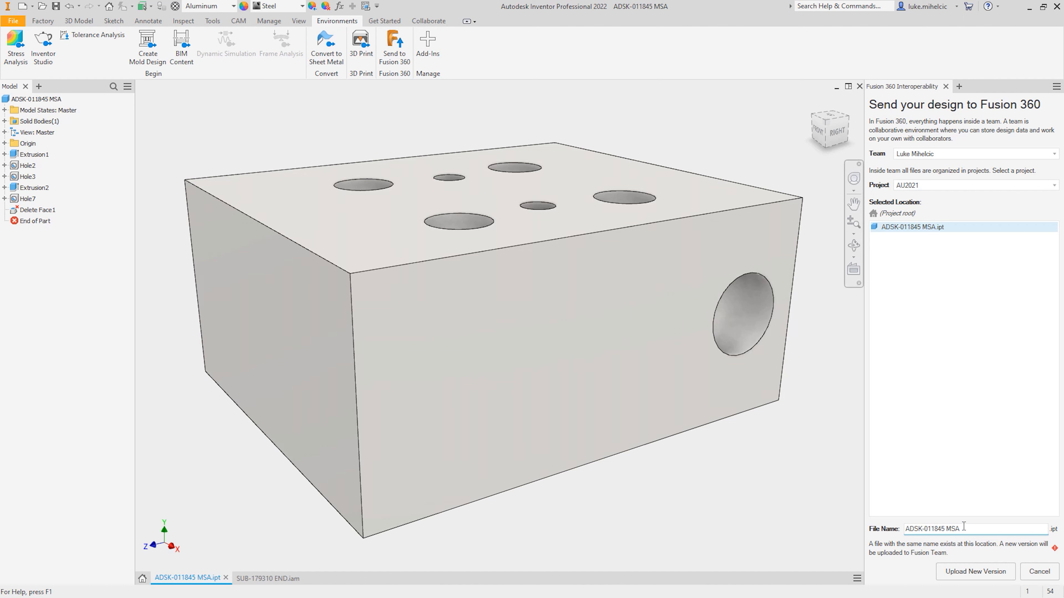
click(977, 573)
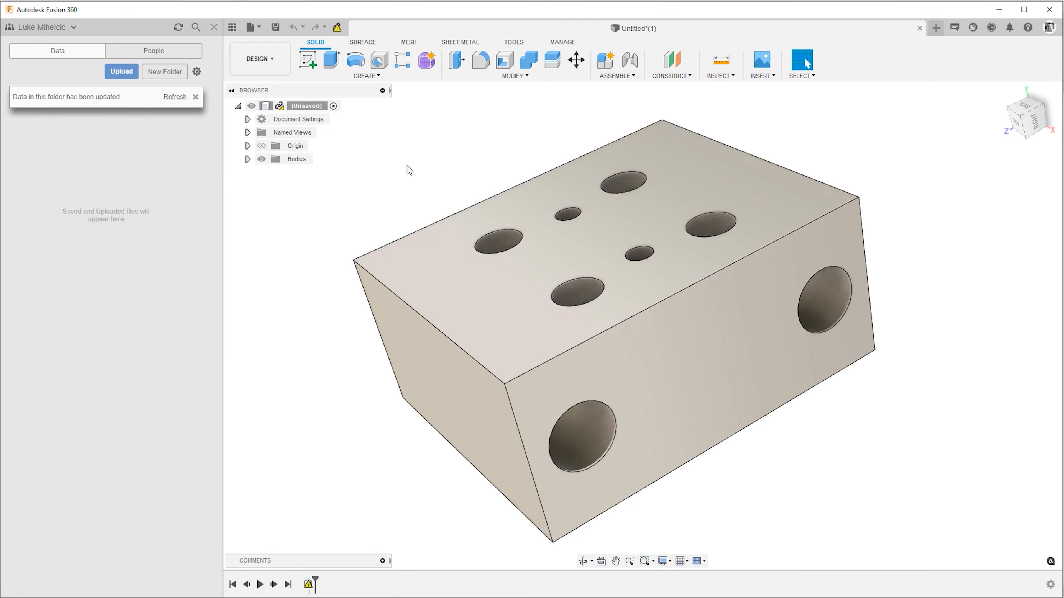
In Fusion 360, update the block part's external references and refresh the data folder.
right_click(281, 107)
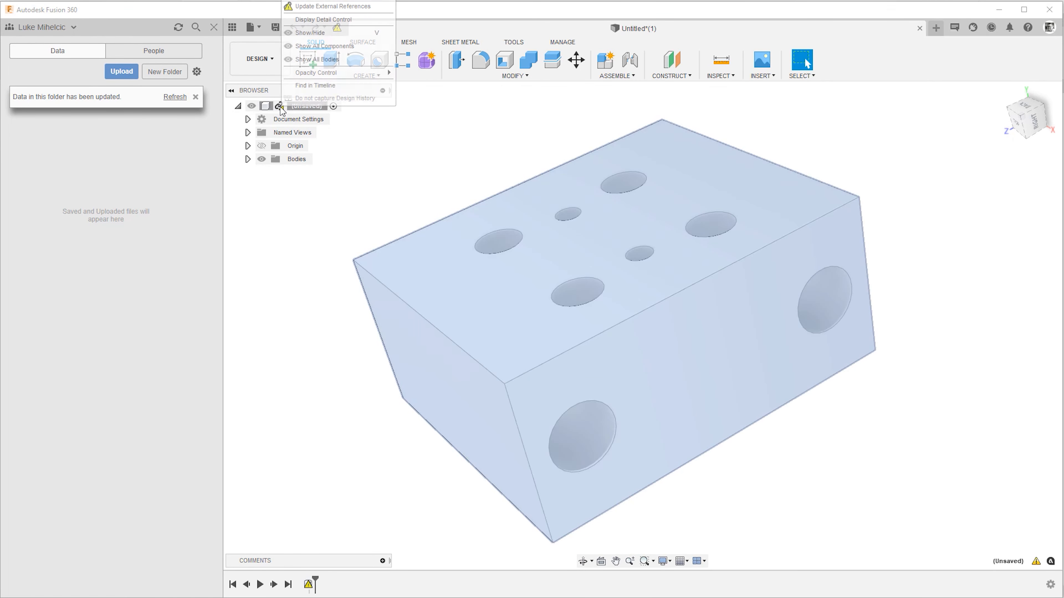
click(334, 7)
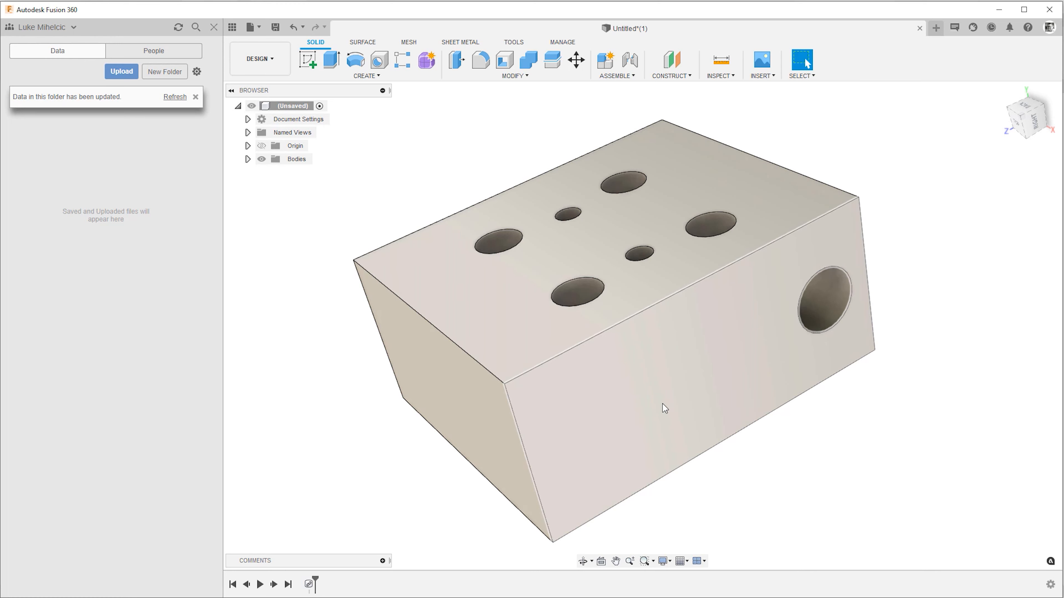
click(173, 101)
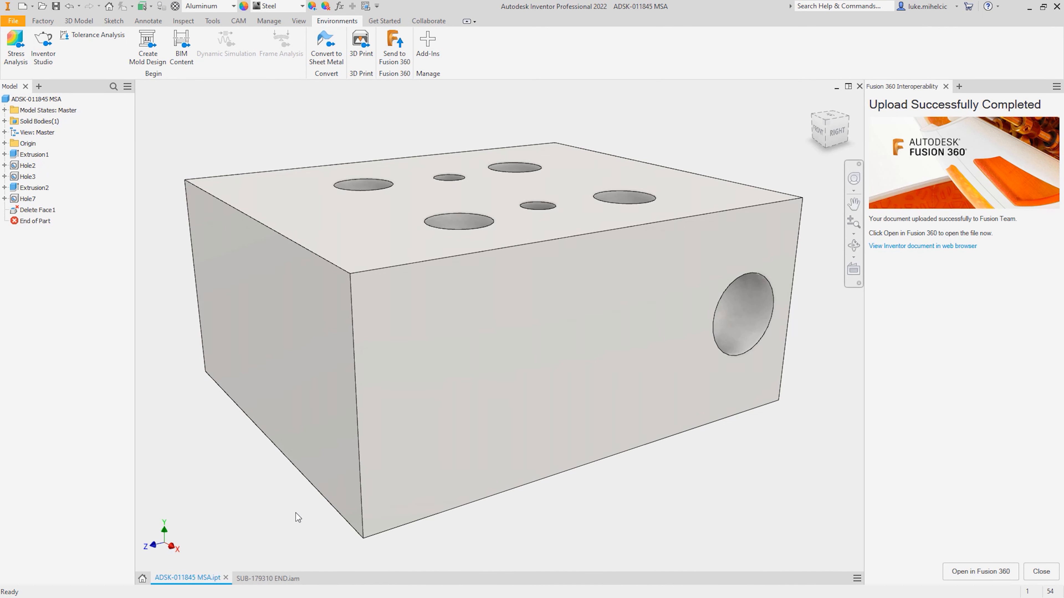
In Inventor, update the SUB-179310 END.iam assembly and simplify it into the new part file SUB-179310 END_Simplify_1.ipt.
click(270, 577)
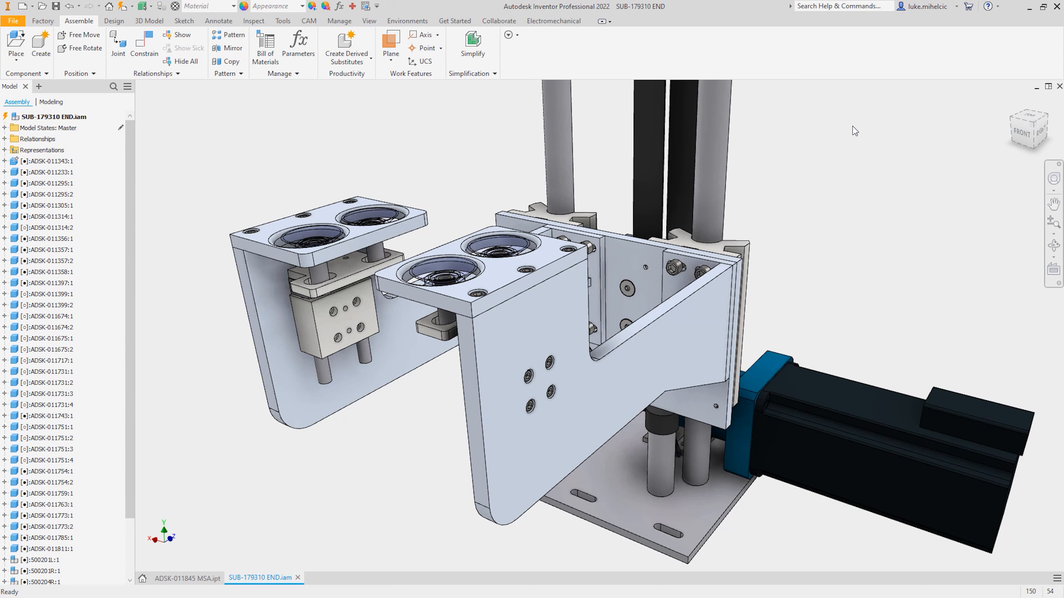
click(120, 8)
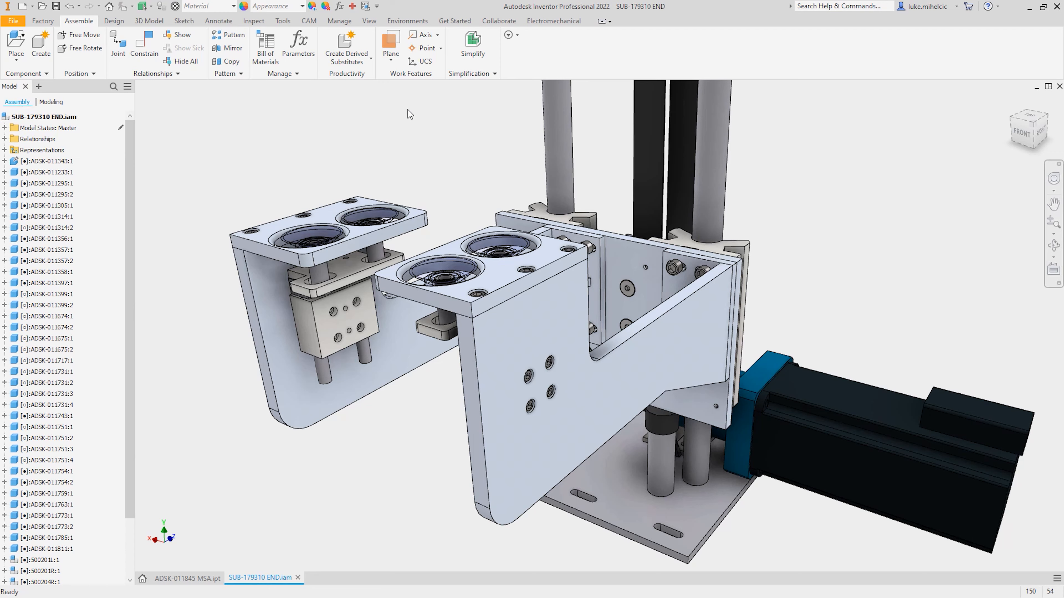
click(473, 53)
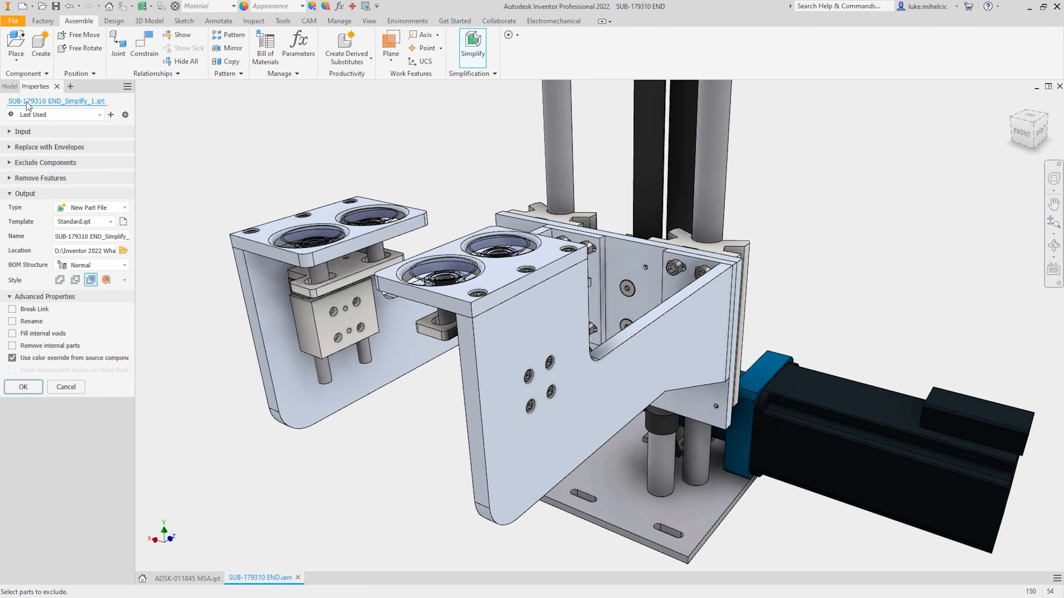
click(12, 133)
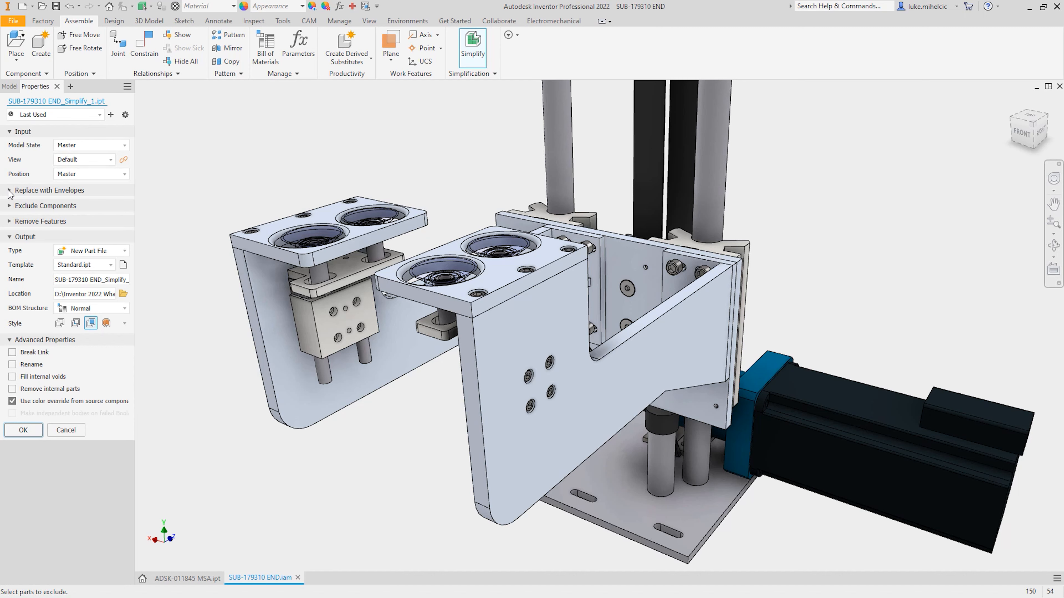
click(11, 132)
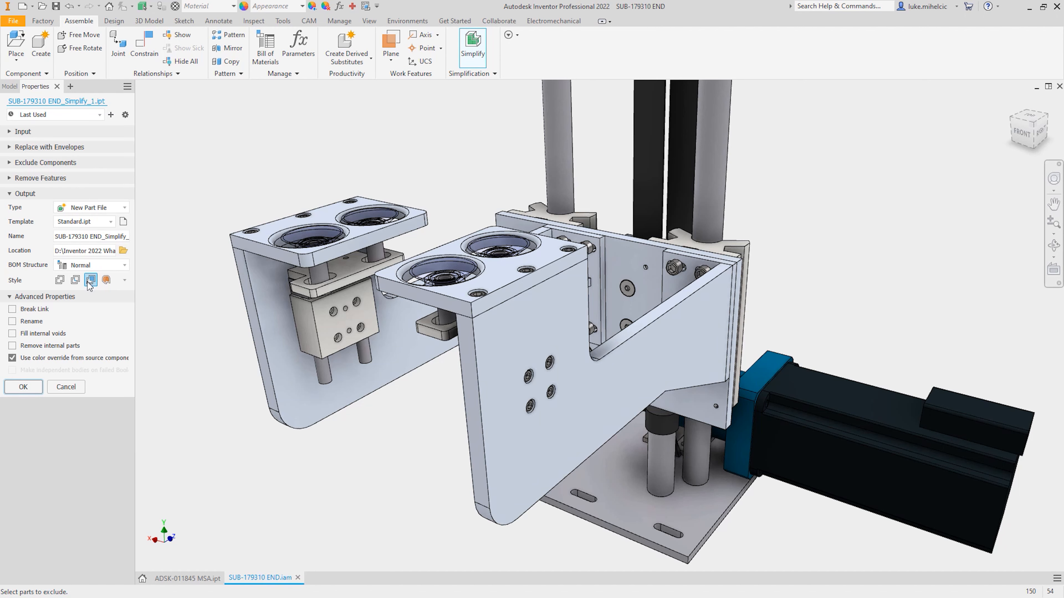
click(37, 387)
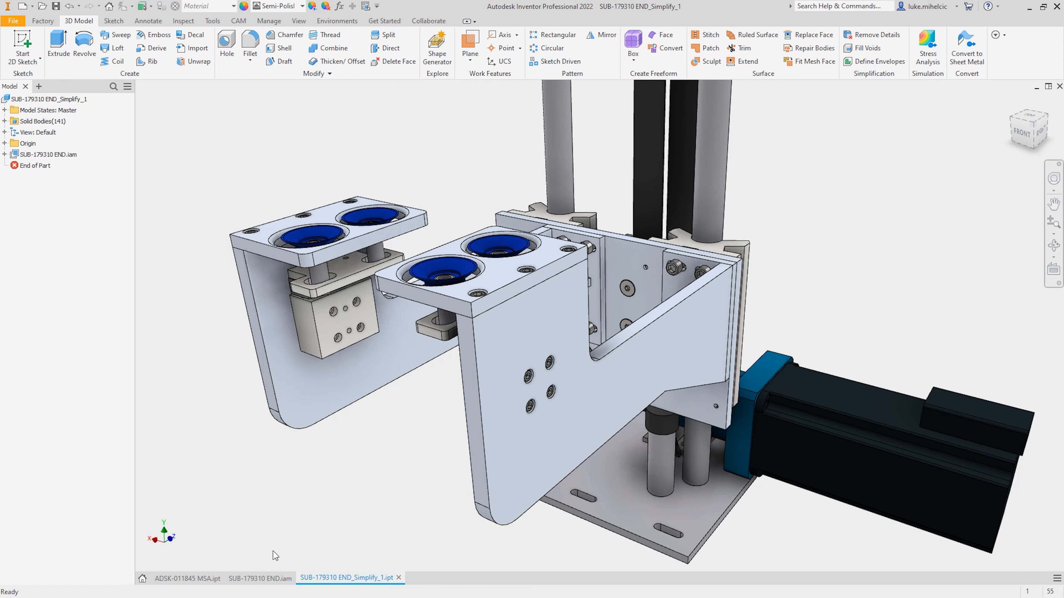
Save SUB-179310 END_Simplify_1.ipt, upload it as a new file to project AU2021 and open it in Fusion 360.
click(268, 579)
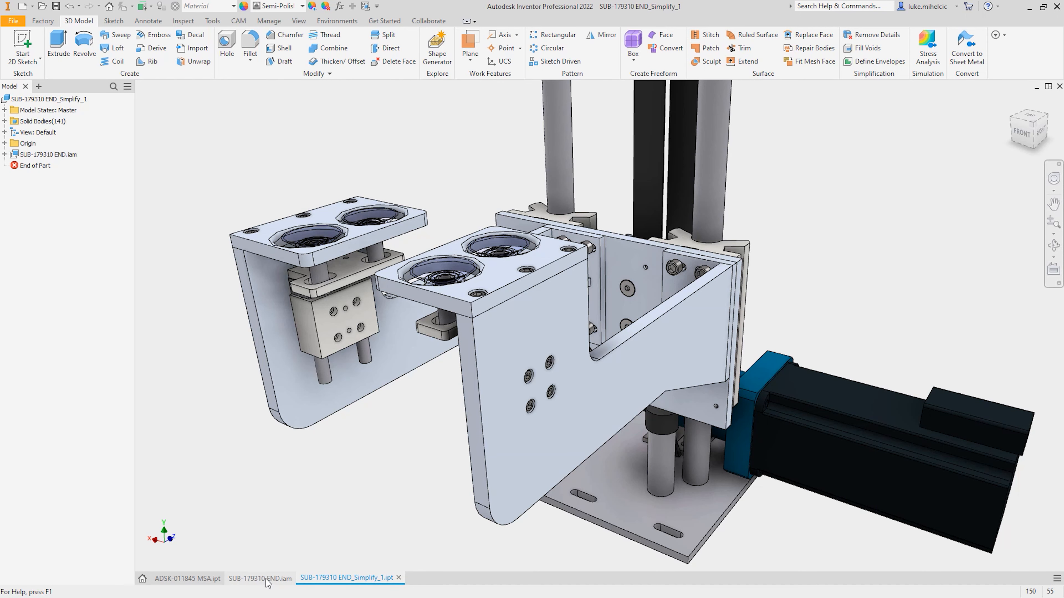
click(345, 583)
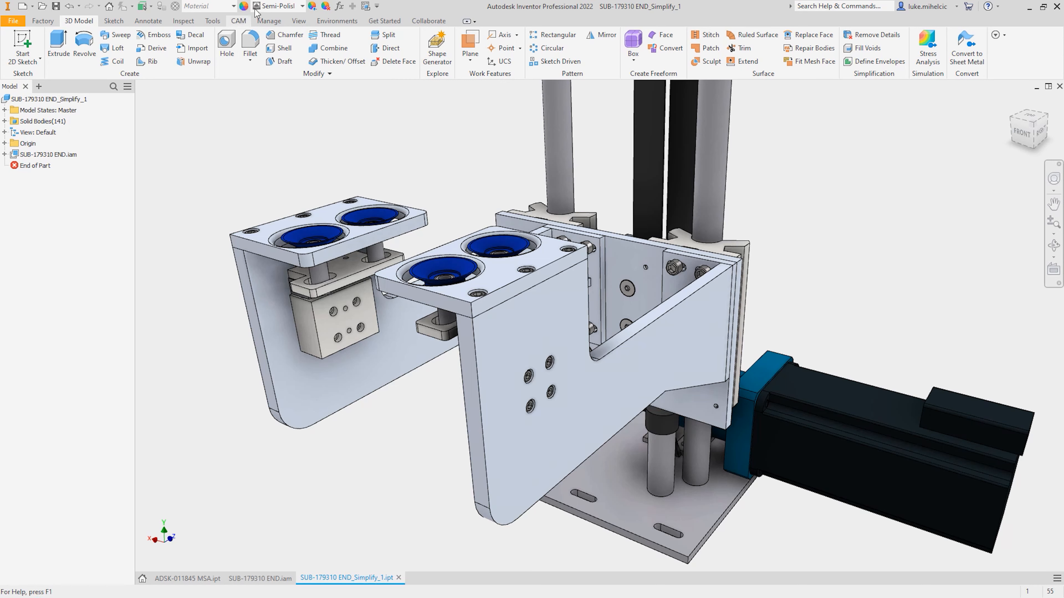
click(350, 22)
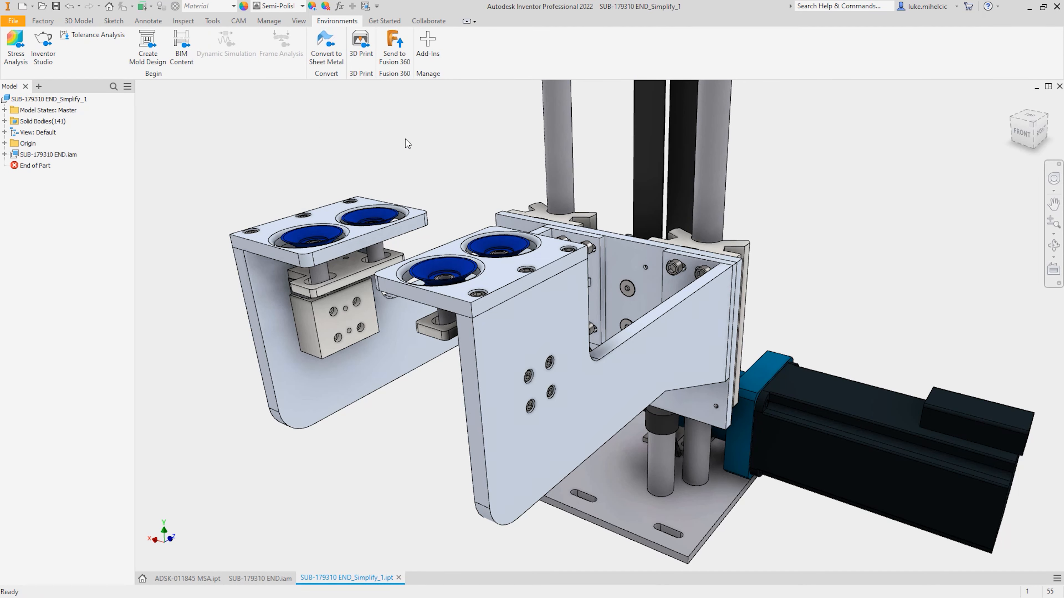
click(396, 42)
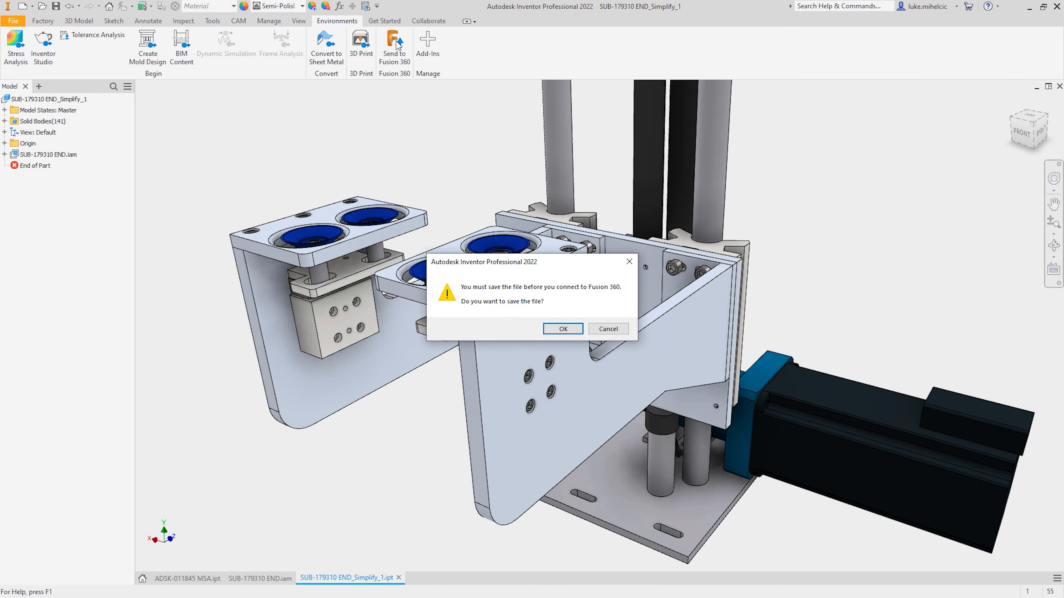
click(557, 329)
click(647, 217)
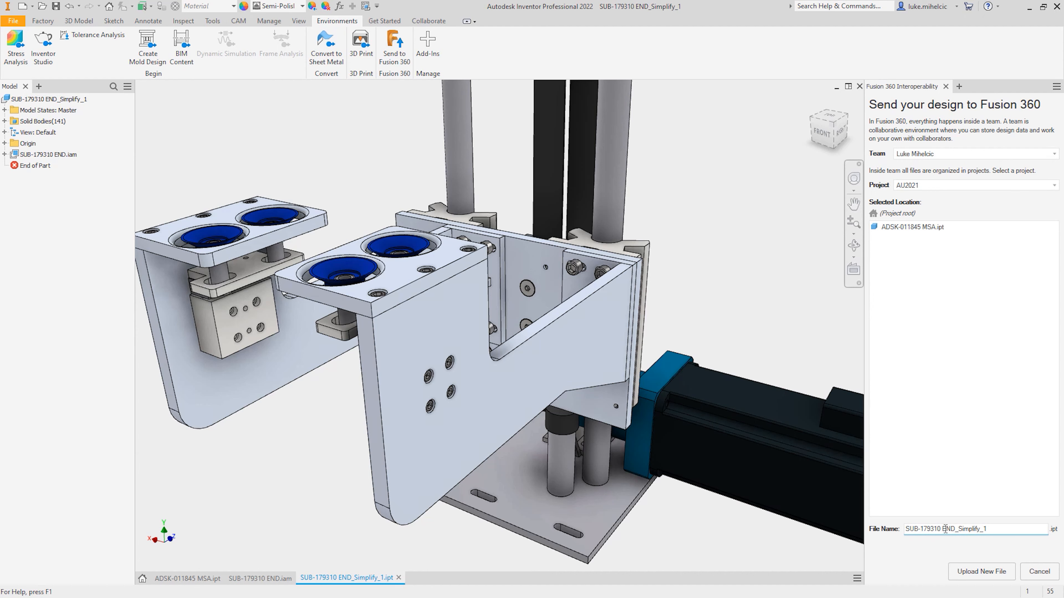
click(989, 577)
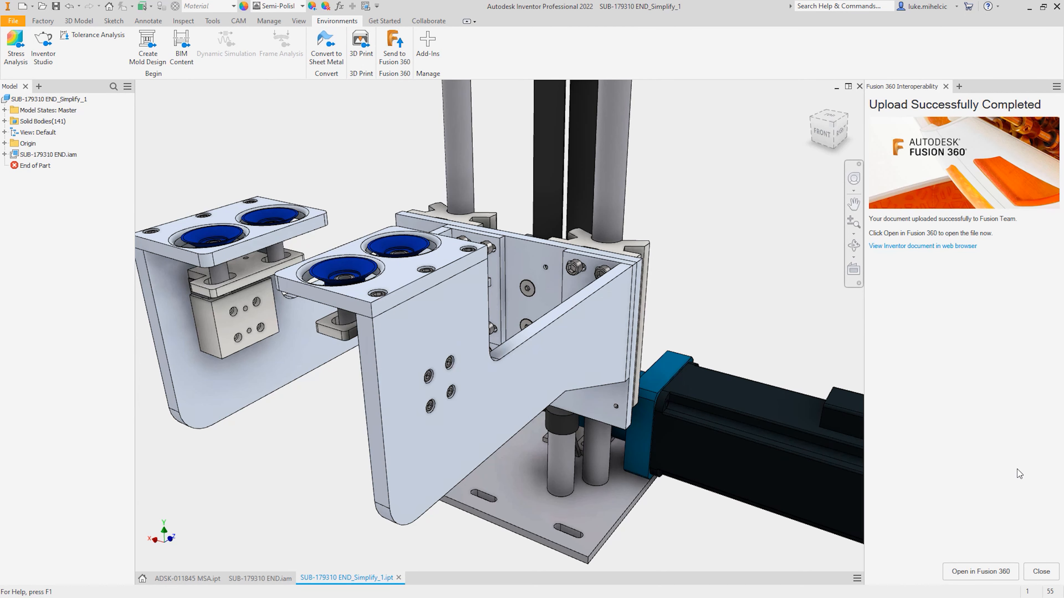
click(981, 570)
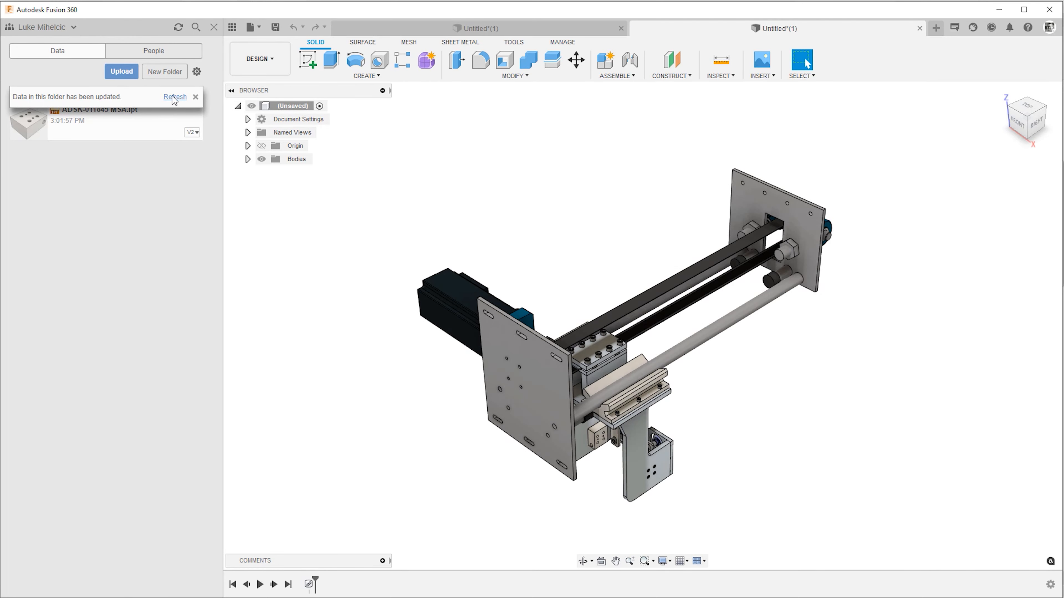
Refresh the project's file list and expand the Bodies folder of the opened simplified part.
click(172, 96)
shift+middle_drag(561, 186, 607, 223)
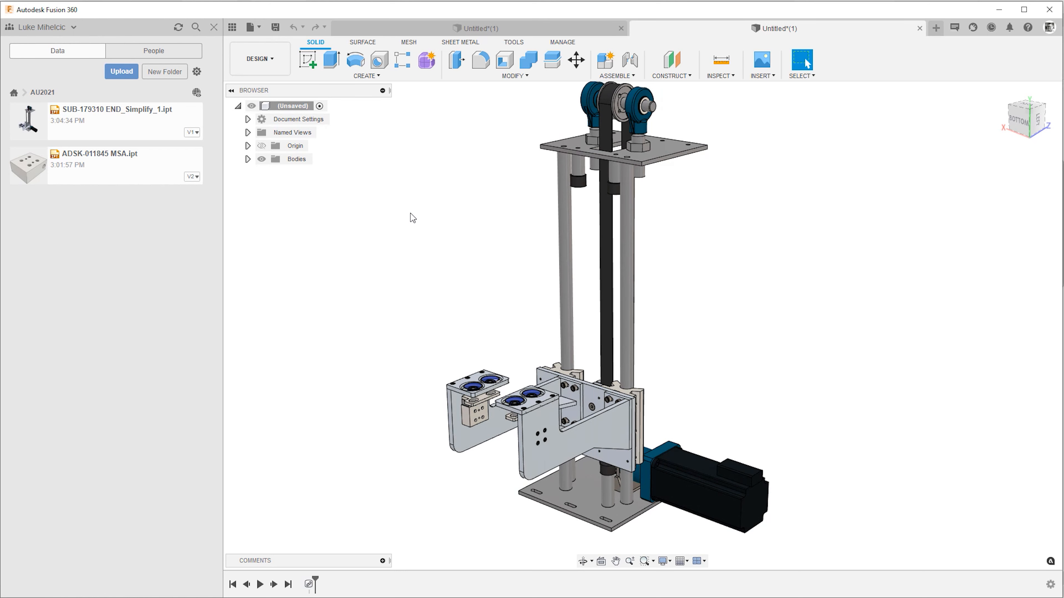
click(247, 159)
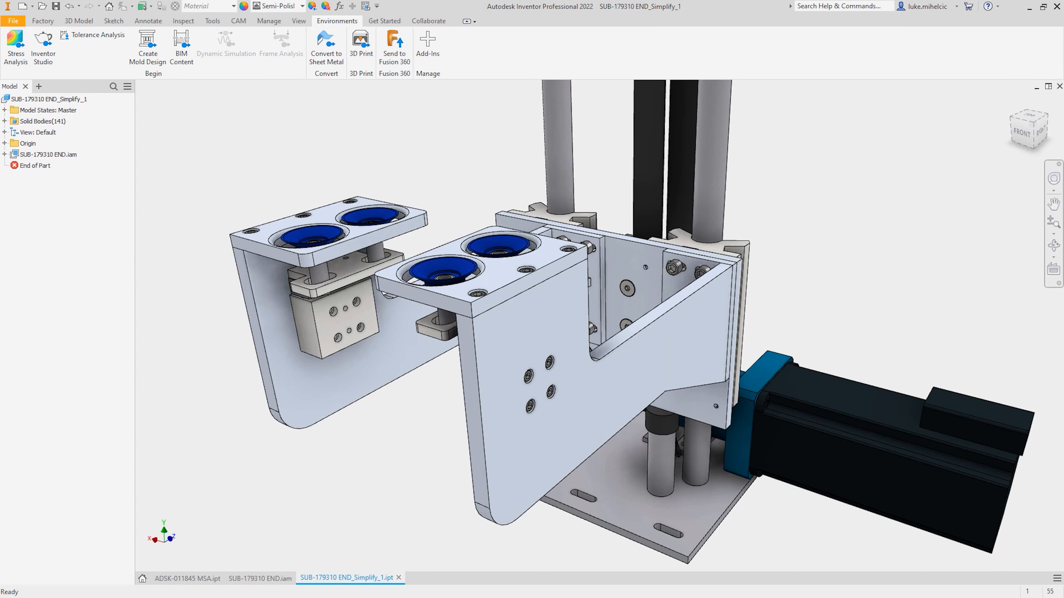
In Inventor, simplify SUB-179310 END.iam with the 4 Unit model state into the new part file SUB-179310 END_Simplify_2.ipt.
click(5, 110)
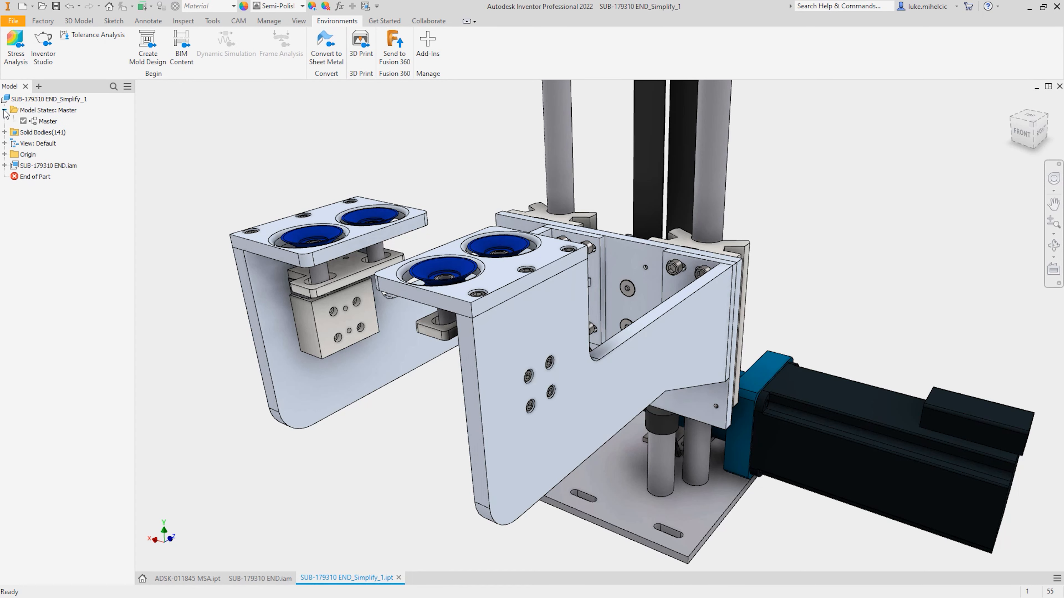
click(264, 579)
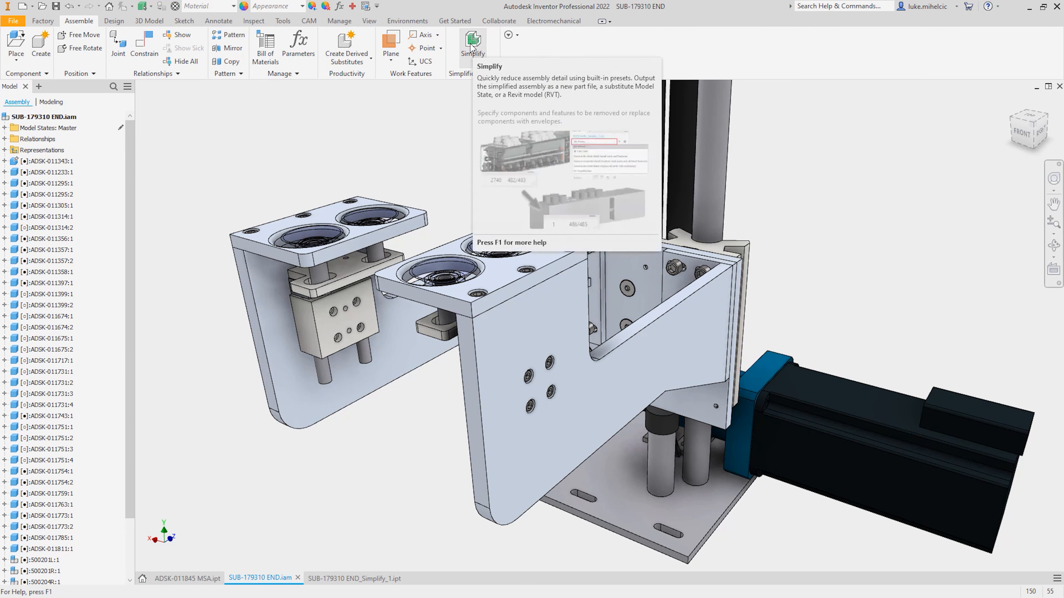
click(472, 46)
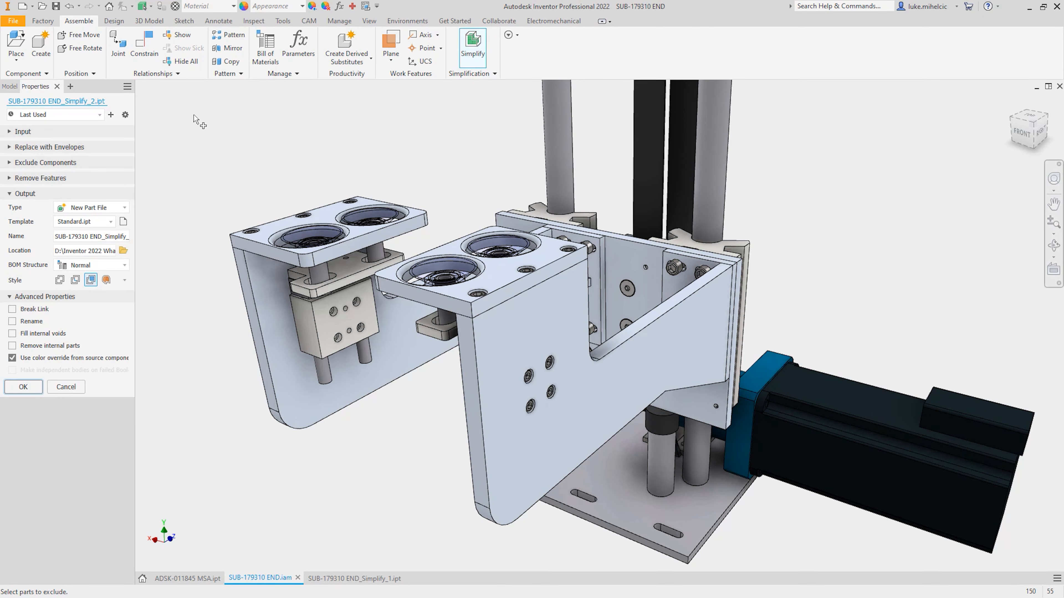
click(15, 132)
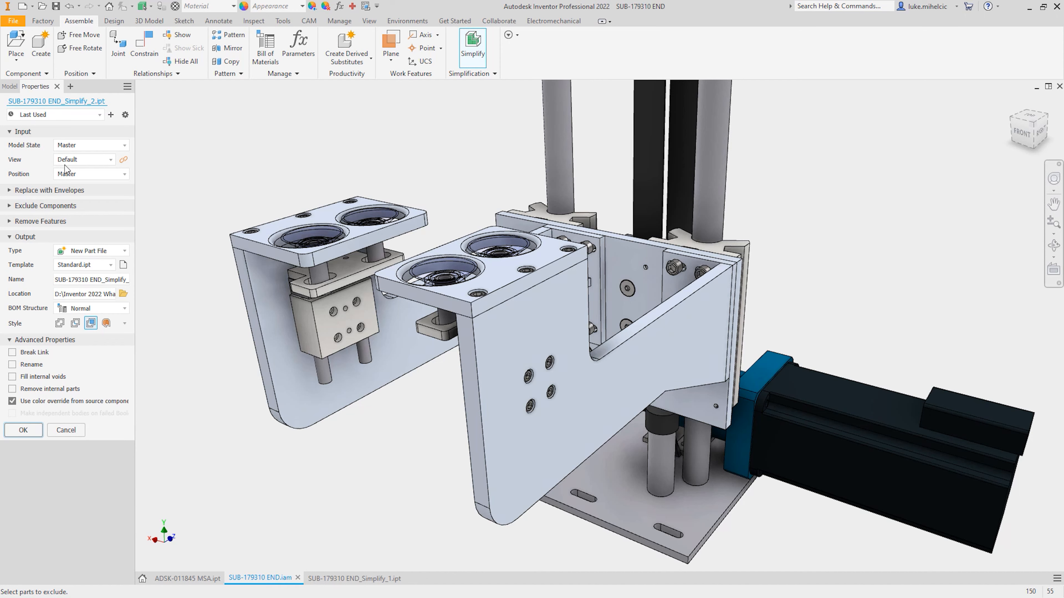
click(101, 146)
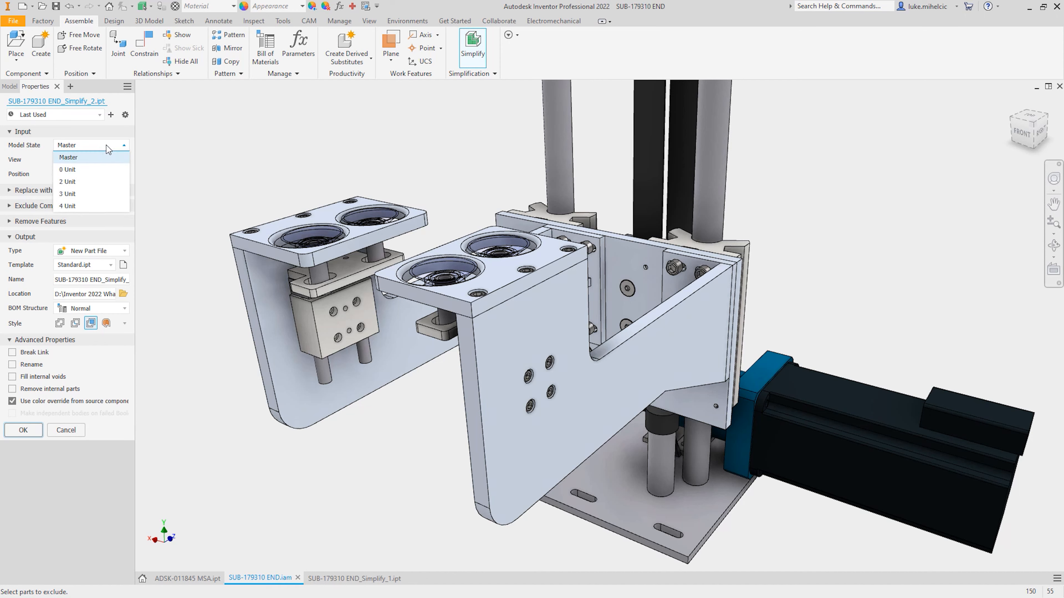
click(72, 206)
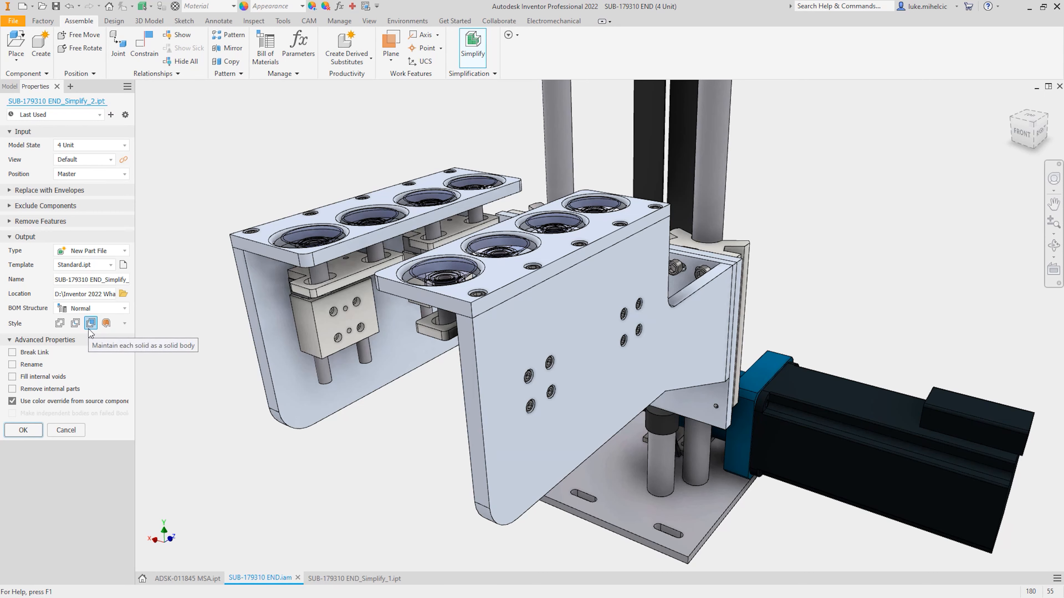
click(24, 430)
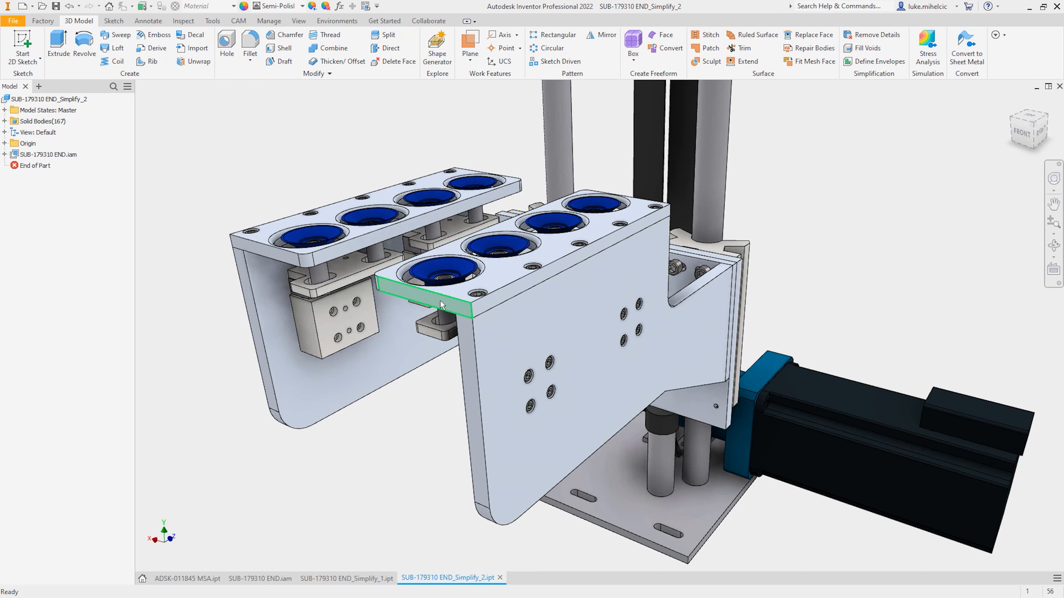
Save SUB-179310 END_Simplify_2.ipt with its dependents and upload it to AU2021 under the name SUB-179310 END_Simplify_1 as a new version.
click(56, 6)
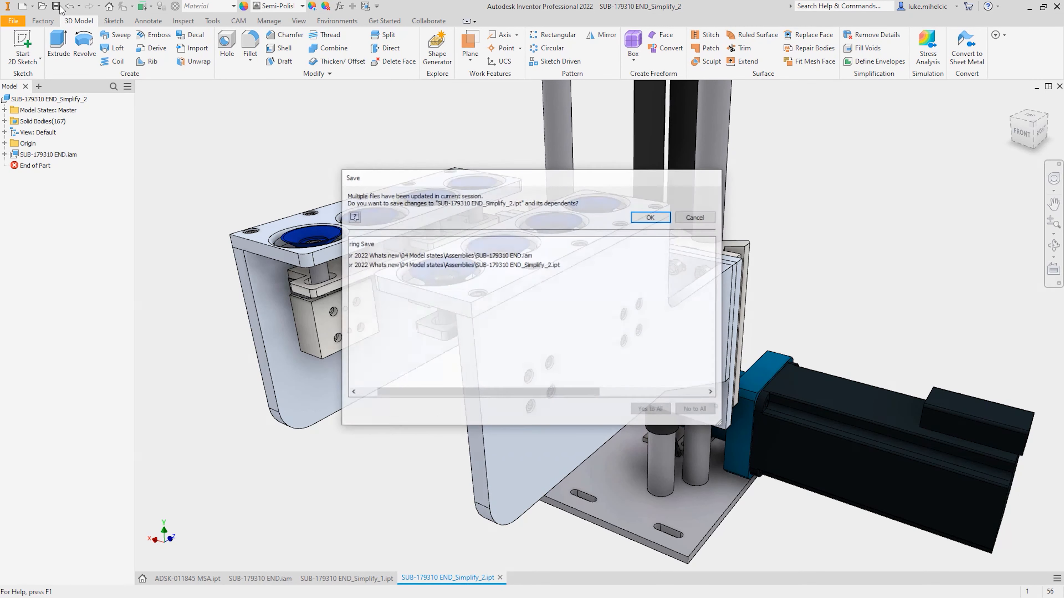
click(644, 218)
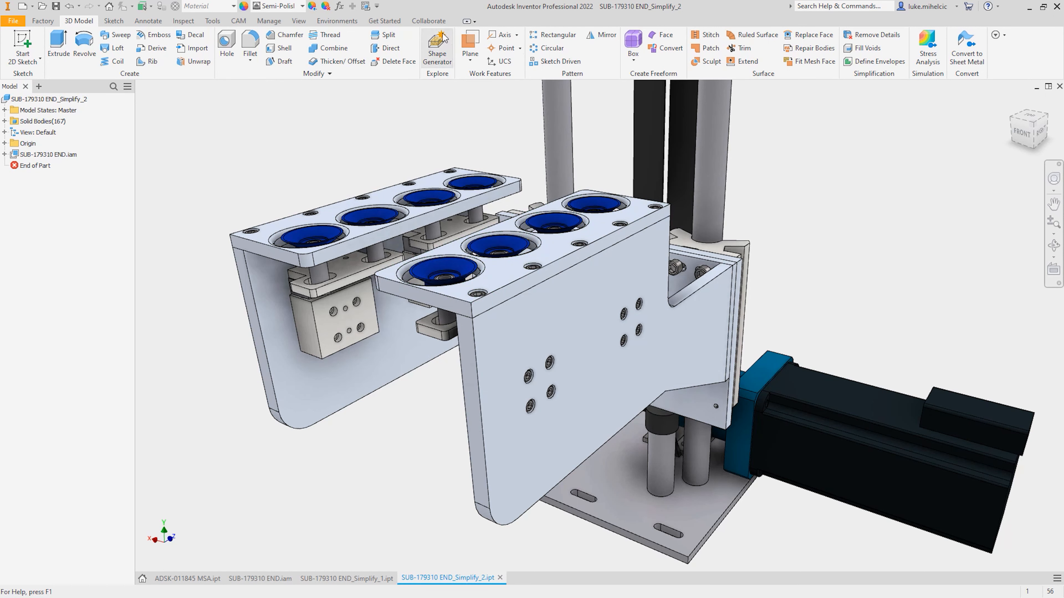
click(338, 21)
click(396, 48)
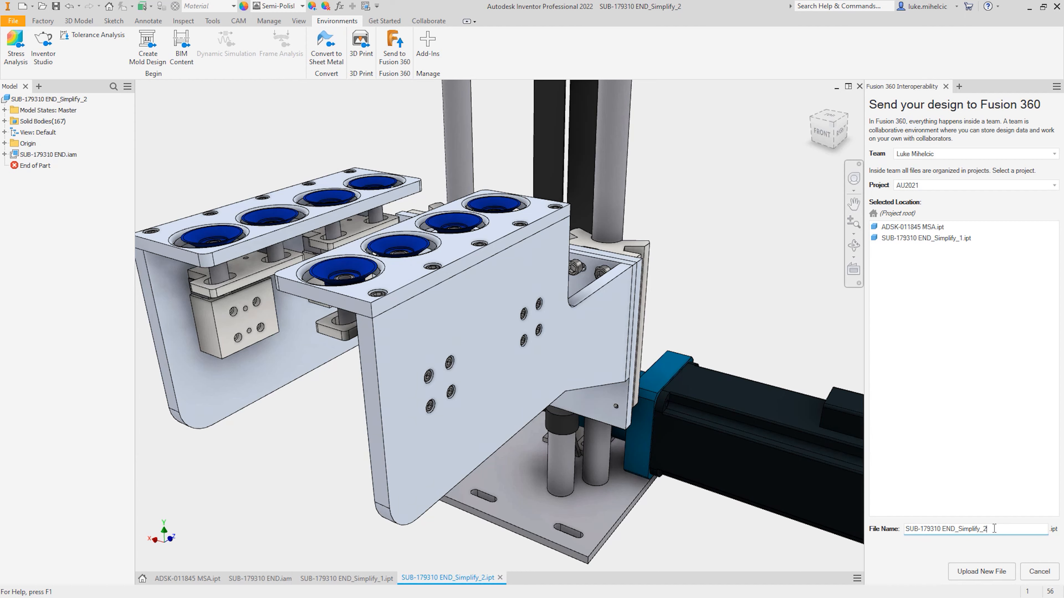
key(BackSpace)
text(1)
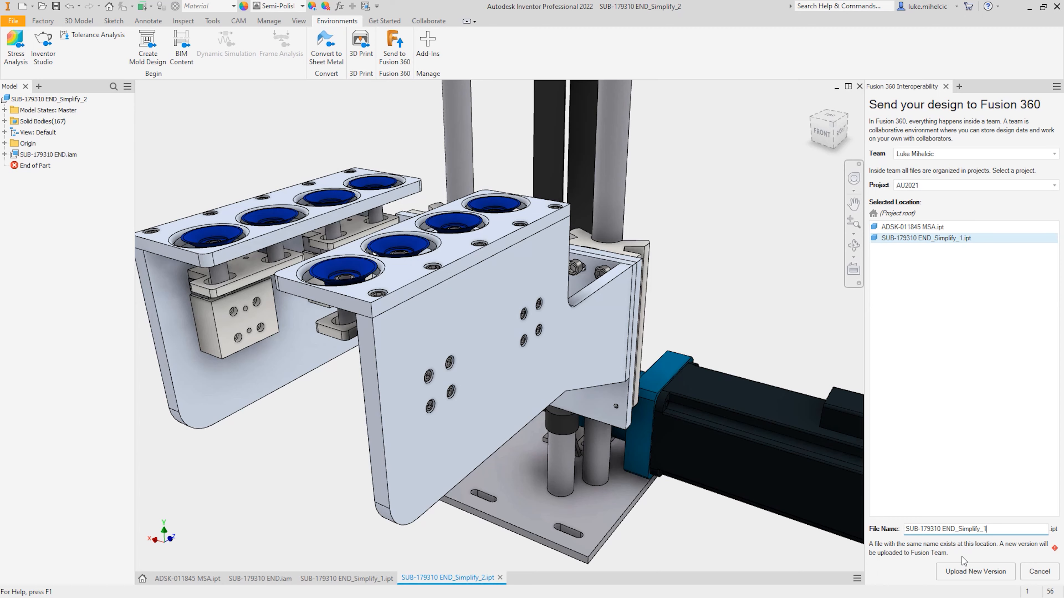
click(977, 572)
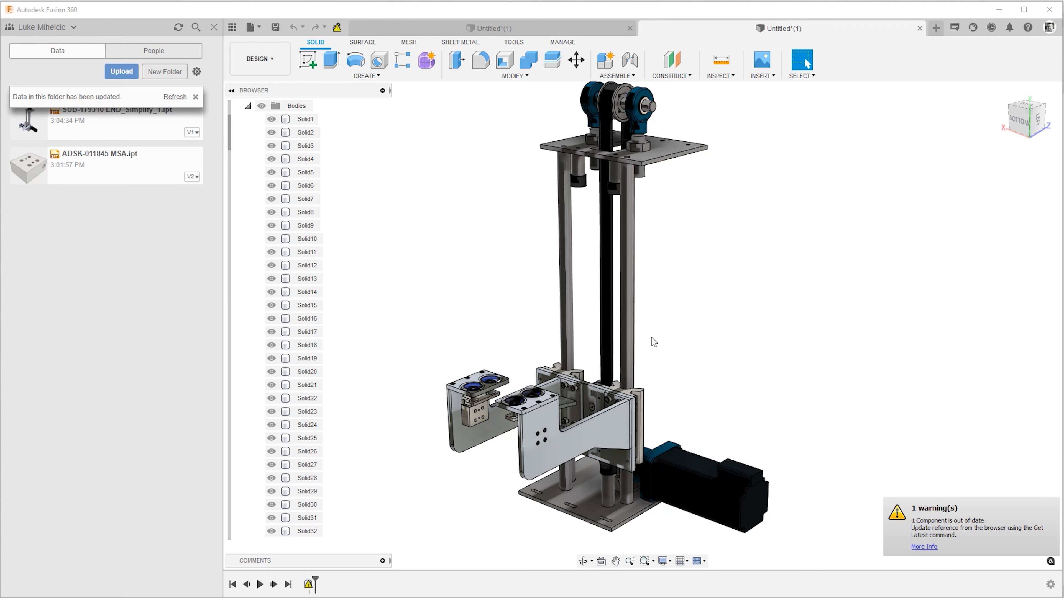
In Fusion 360, update the external references of the opened simplified design to the latest version.
scroll(443, 254, down, 3)
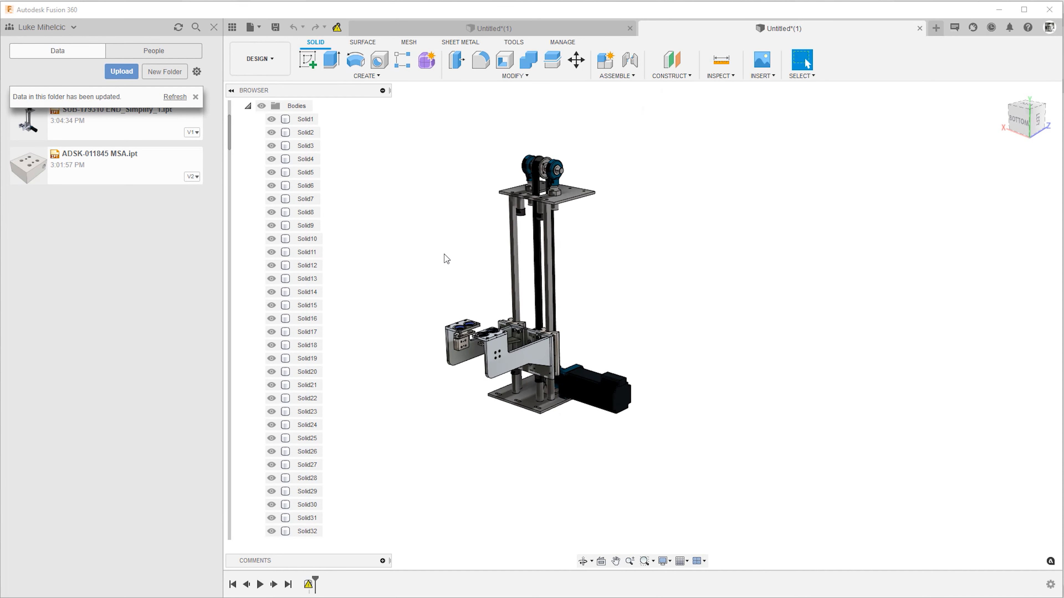
click(248, 106)
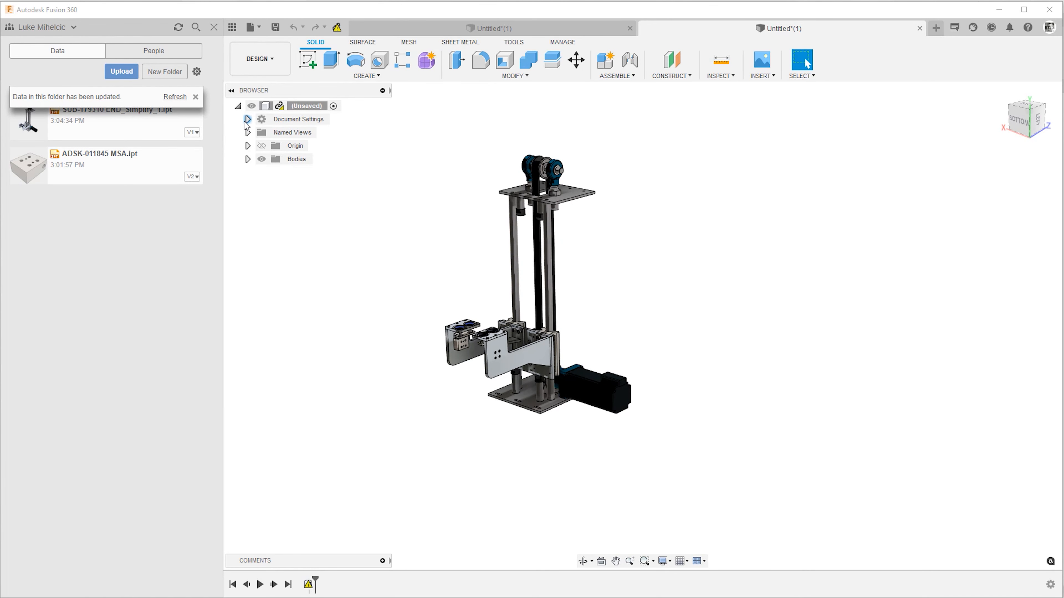
right_click(292, 108)
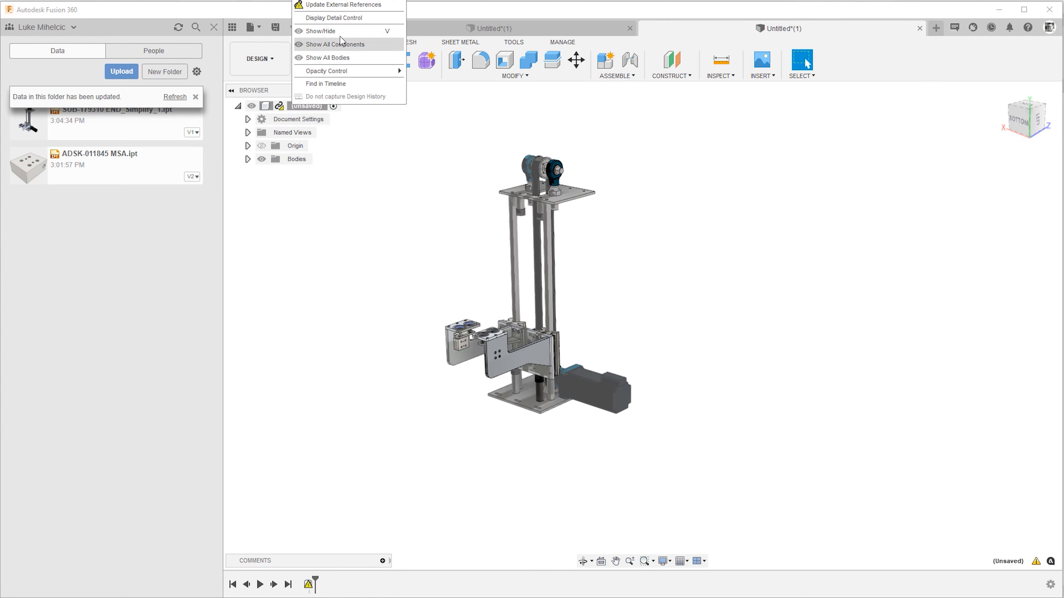
click(316, 5)
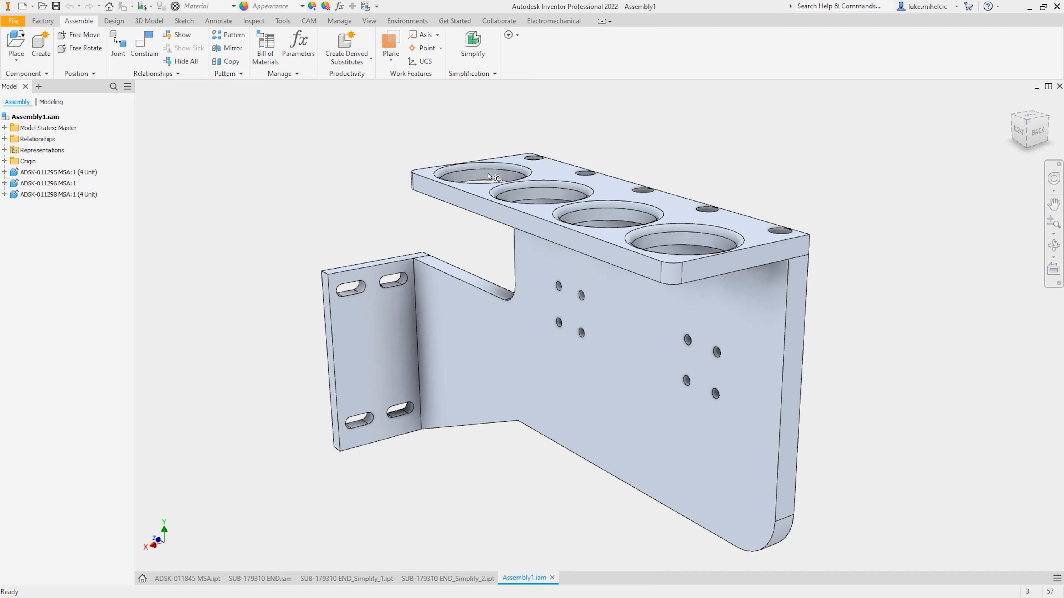
In Inventor, simplify Assembly1.iam into Assembly1_Simplify_2.ipt with all holes, fillets, chamfers, pockets and embosses removed, and inspect its solid bodies.
click(471, 47)
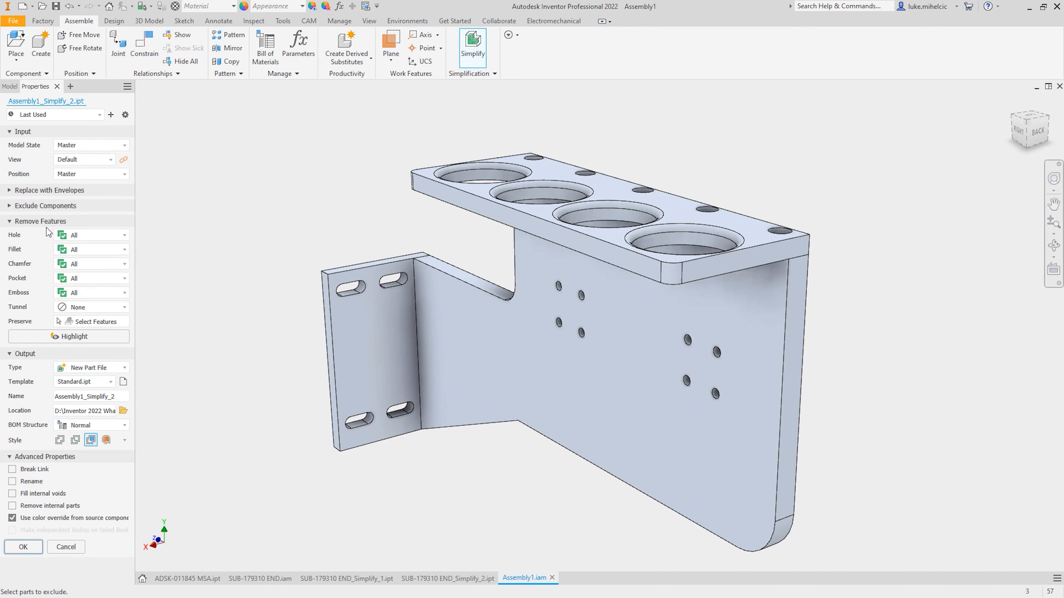
click(71, 337)
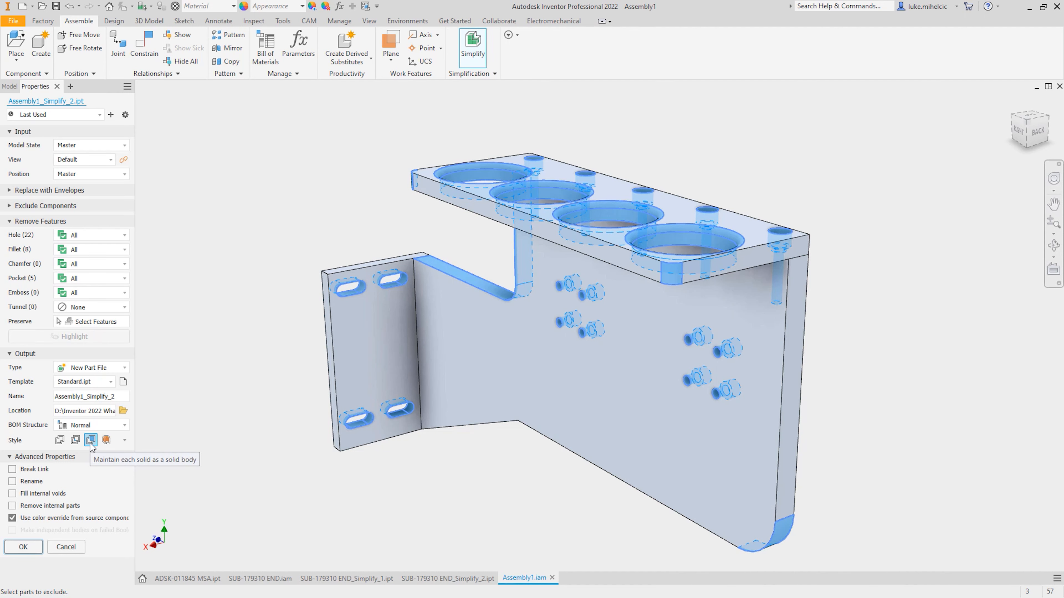
click(29, 547)
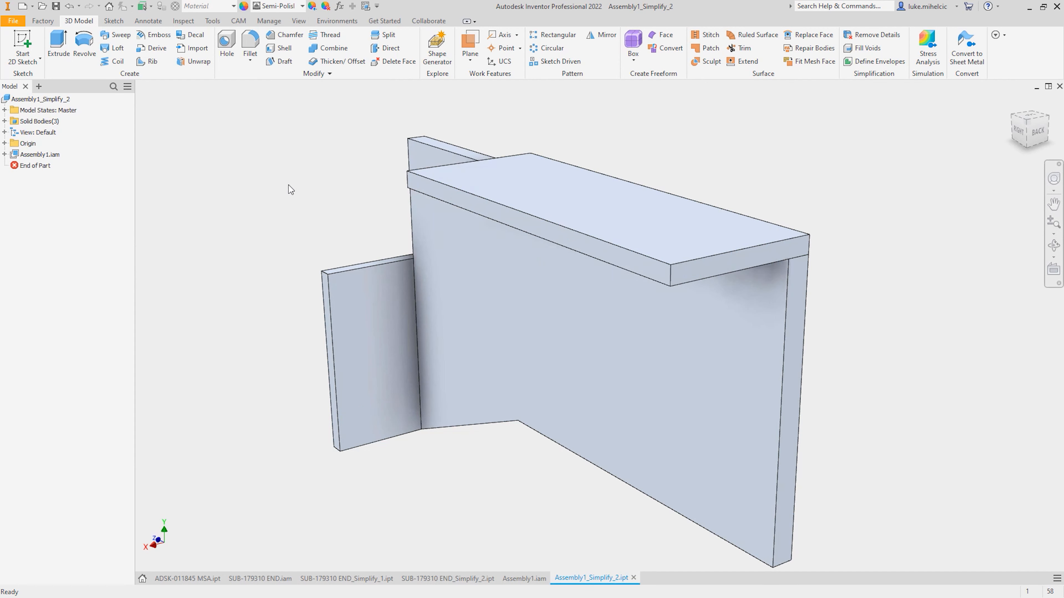
click(4, 121)
click(36, 131)
click(36, 144)
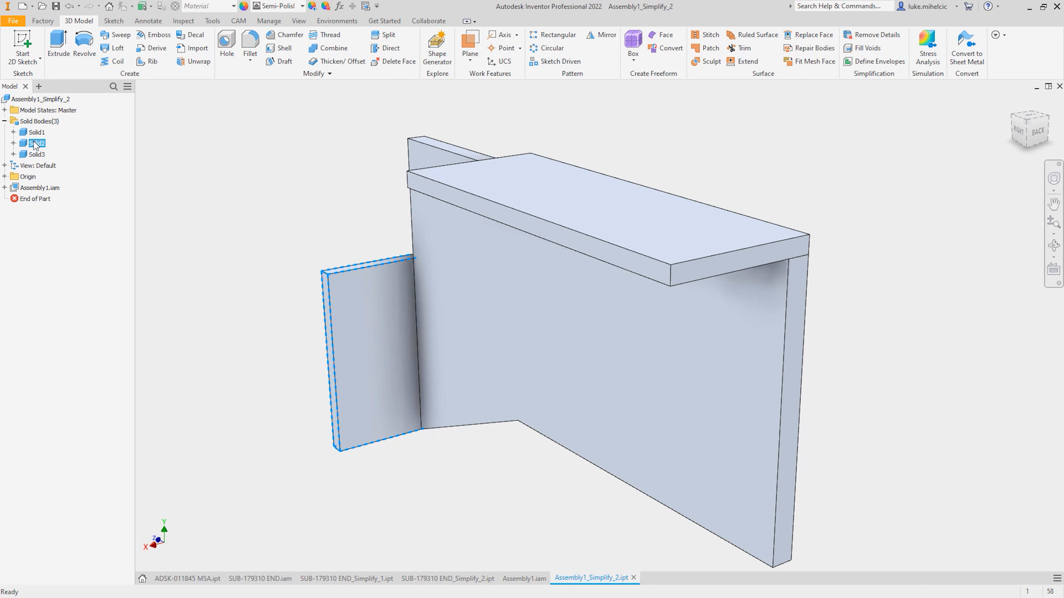
Create a work plane midway between the two large faces of the vertical plate.
click(296, 147)
click(469, 42)
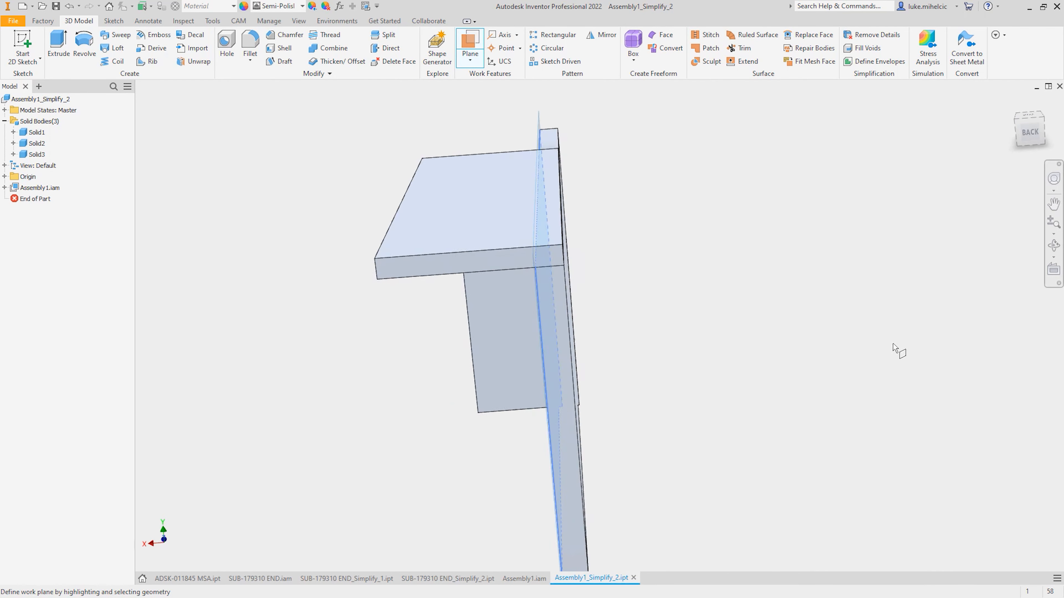
click(610, 364)
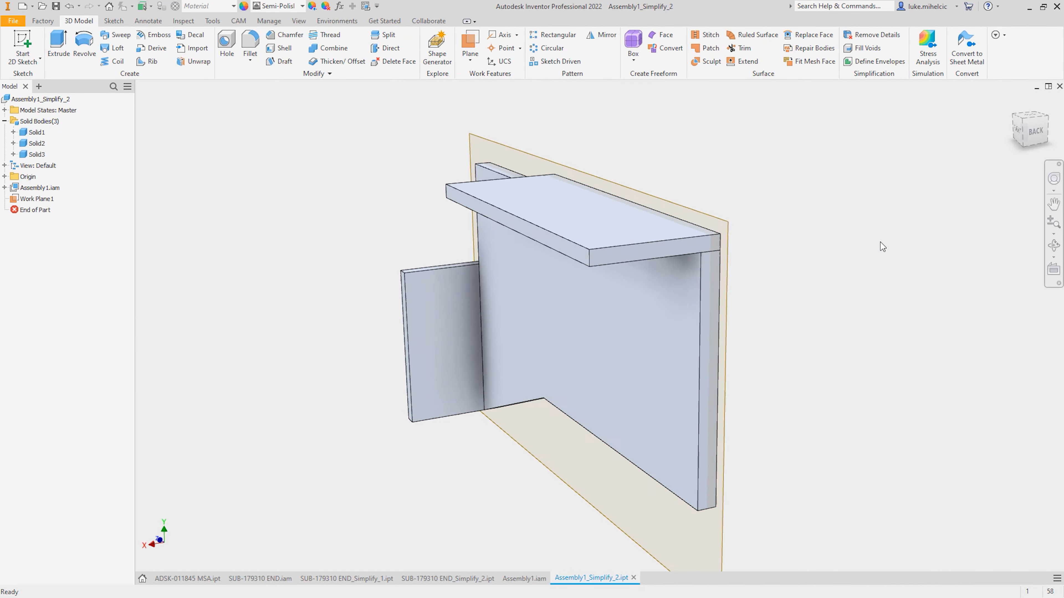
Start a sketch on the vertical plate's large face and project the face's outline into it.
click(23, 45)
click(562, 295)
click(227, 46)
click(642, 331)
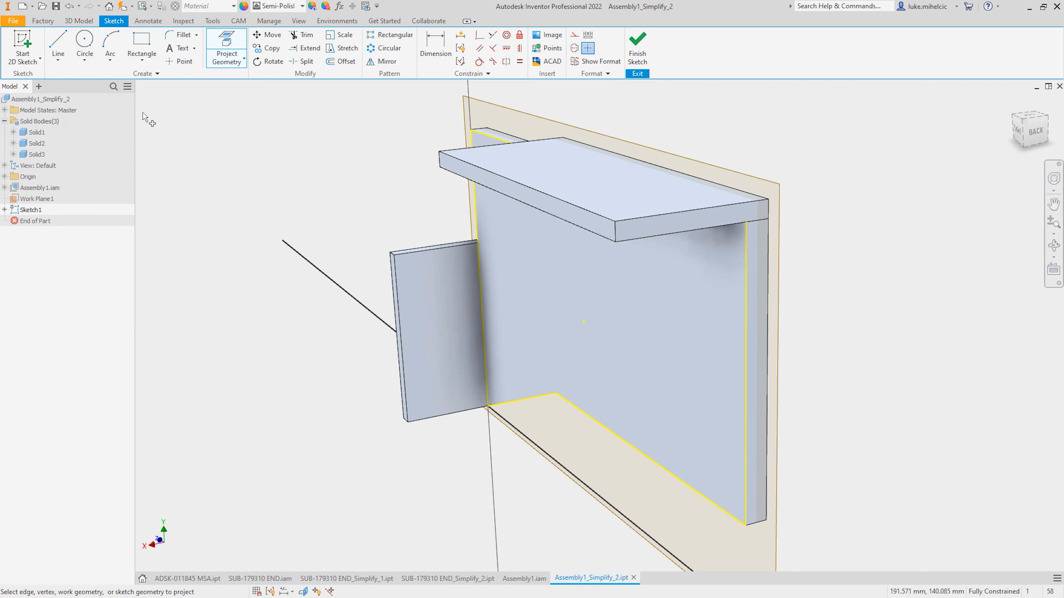
key(Escape)
Extrude the projected plate profile 100 mm outward from the plate's face.
key(e)
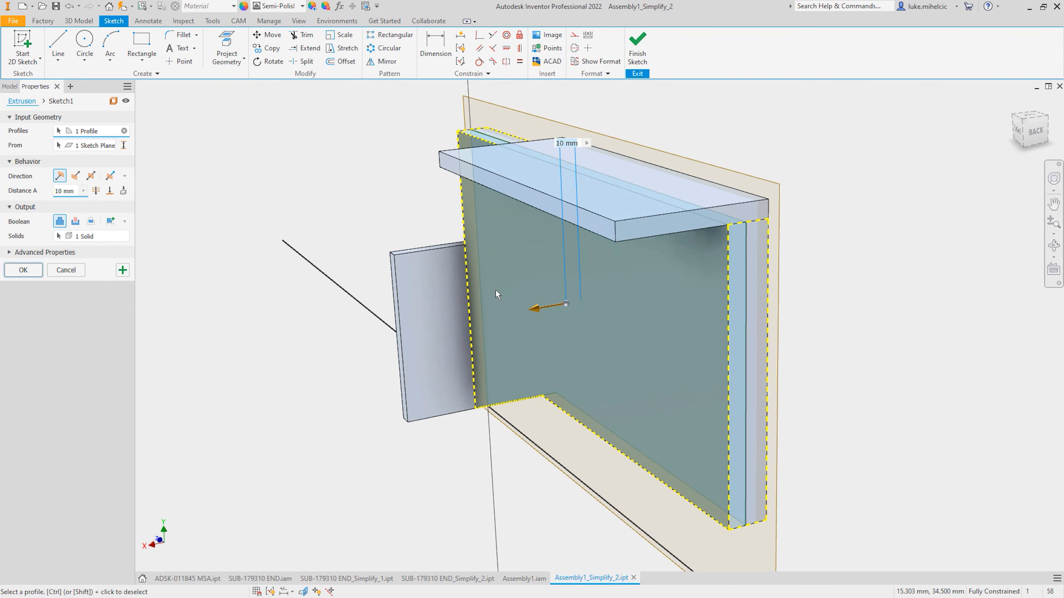
drag(538, 310, 395, 343)
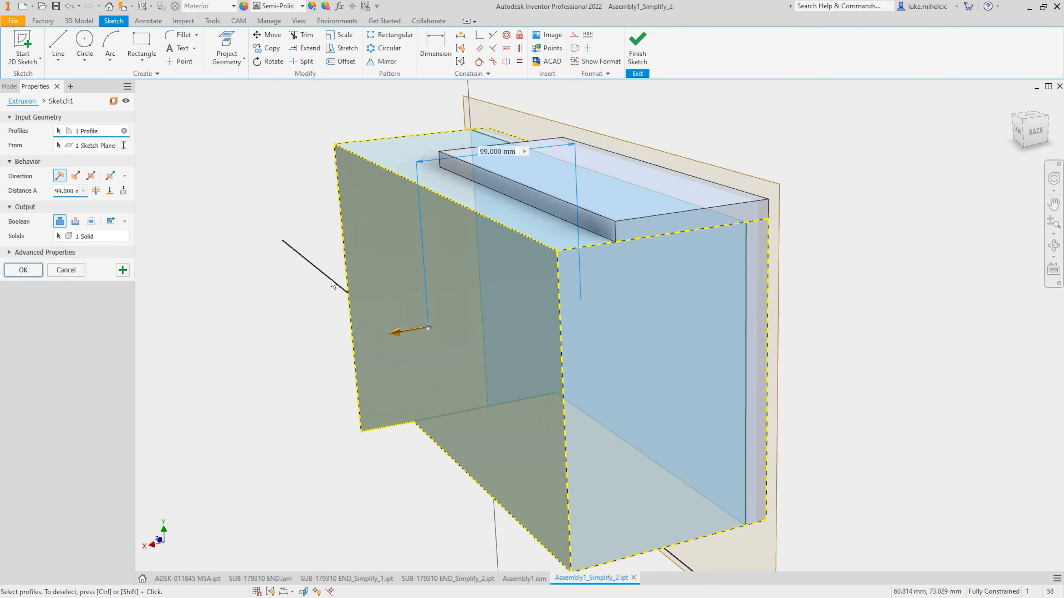
text(100)
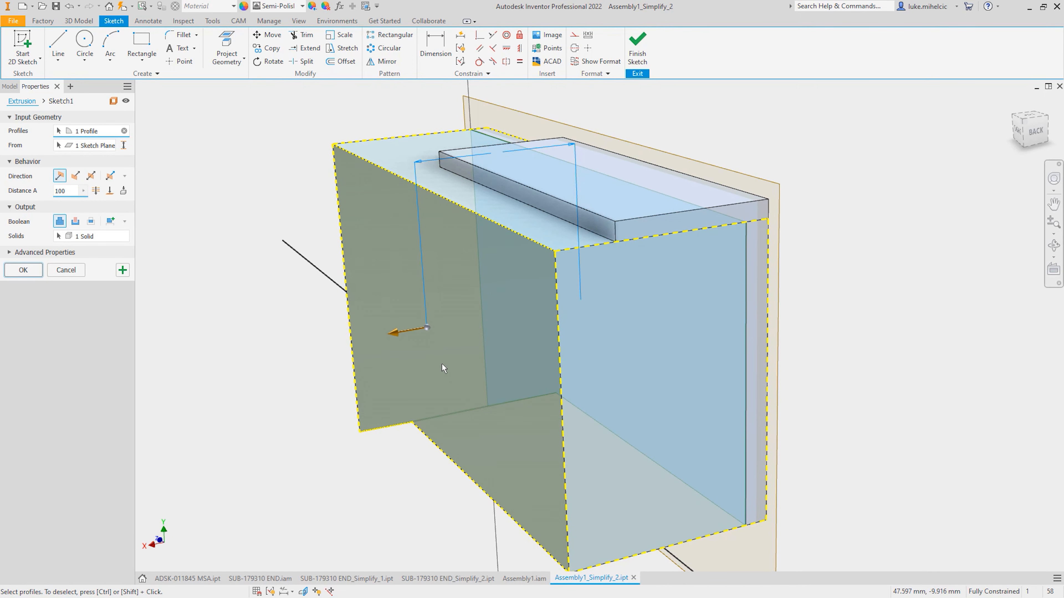
key(Return)
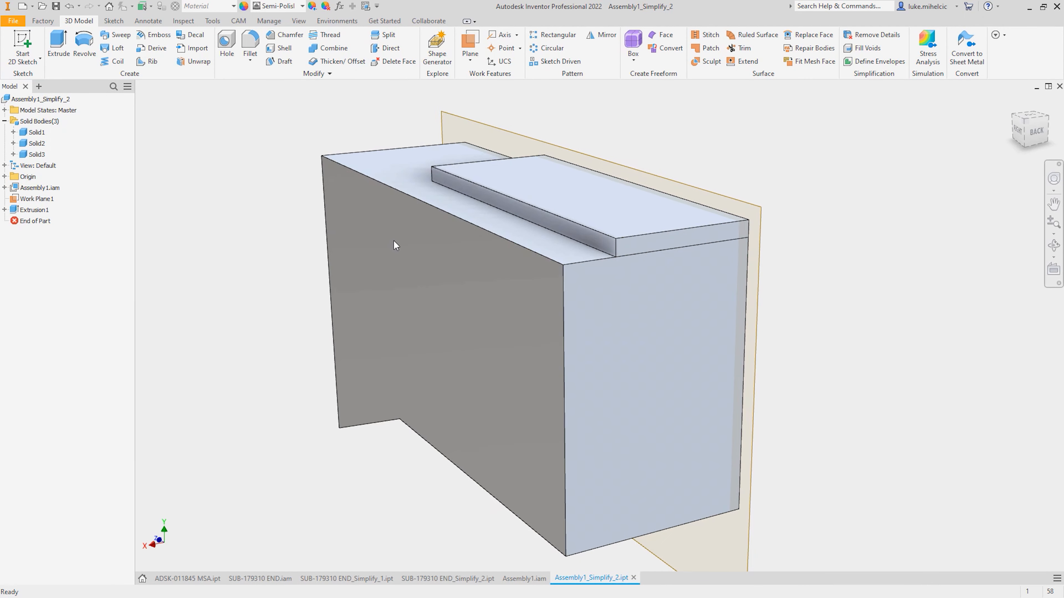
Edit the 100 mm extrusion so that it creates a new solid instead of joining the plate.
right_click(39, 209)
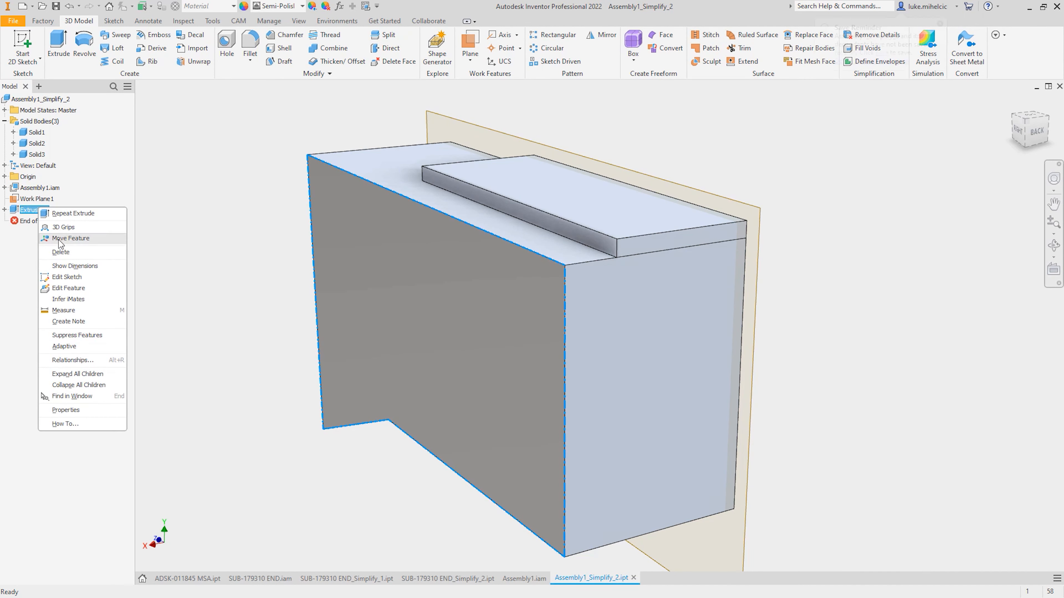
click(85, 289)
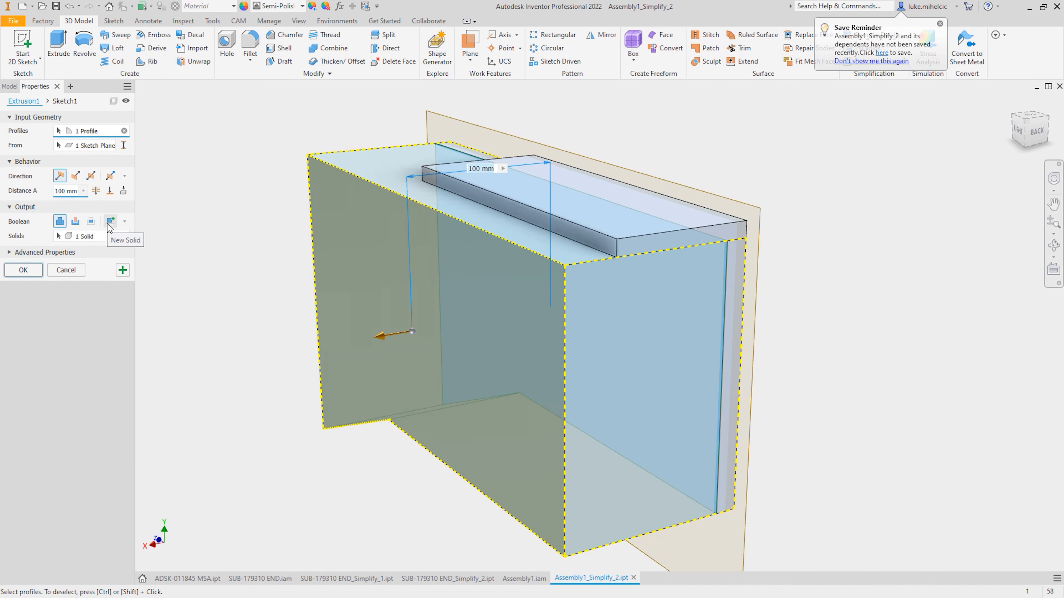
click(110, 221)
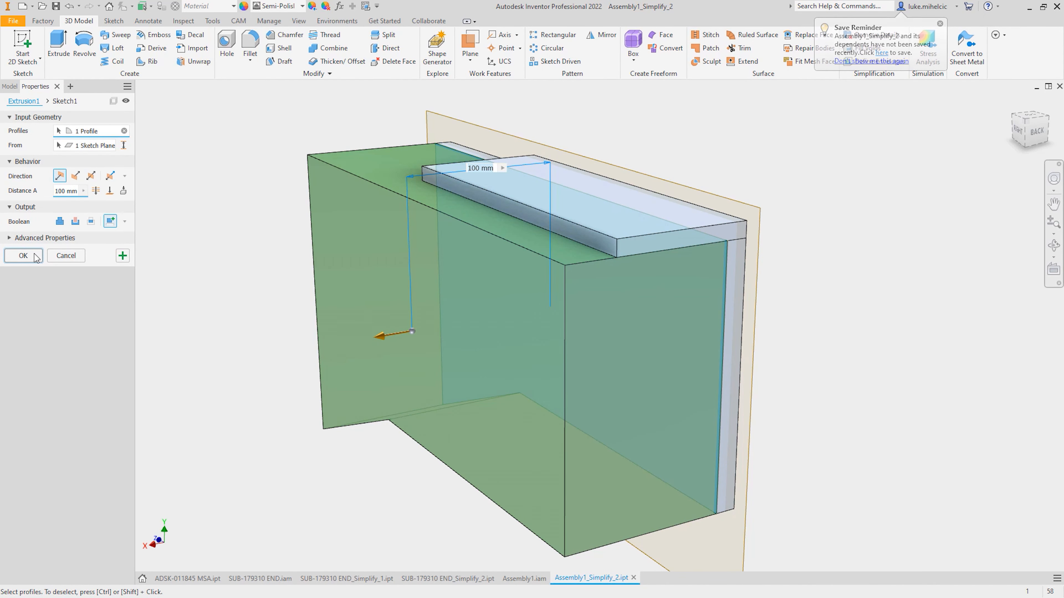
click(23, 255)
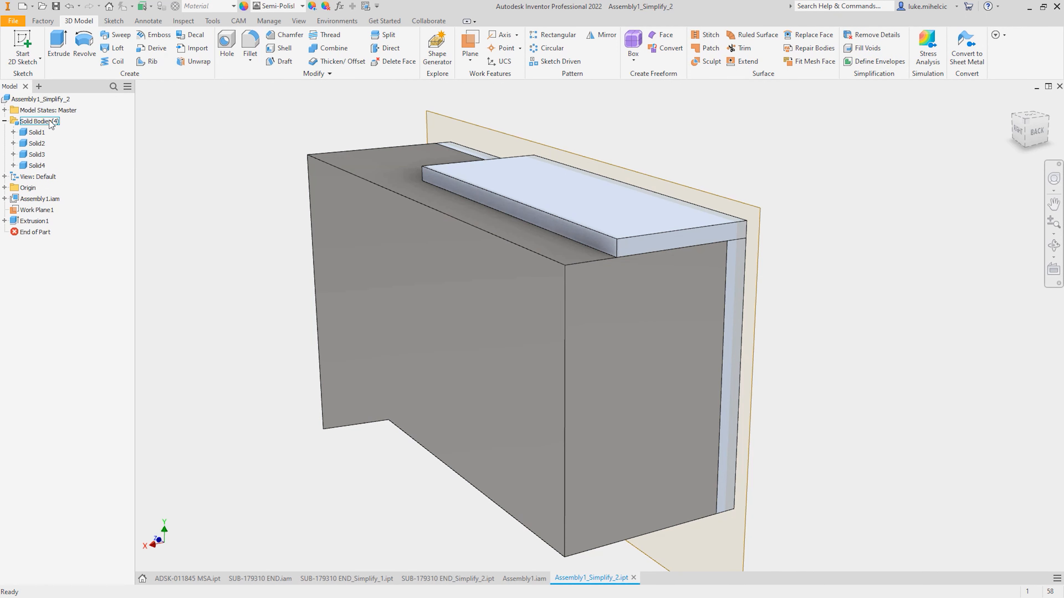
Mirror the extruded block about the plate's mid work plane as a separate new solid.
click(601, 35)
click(151, 131)
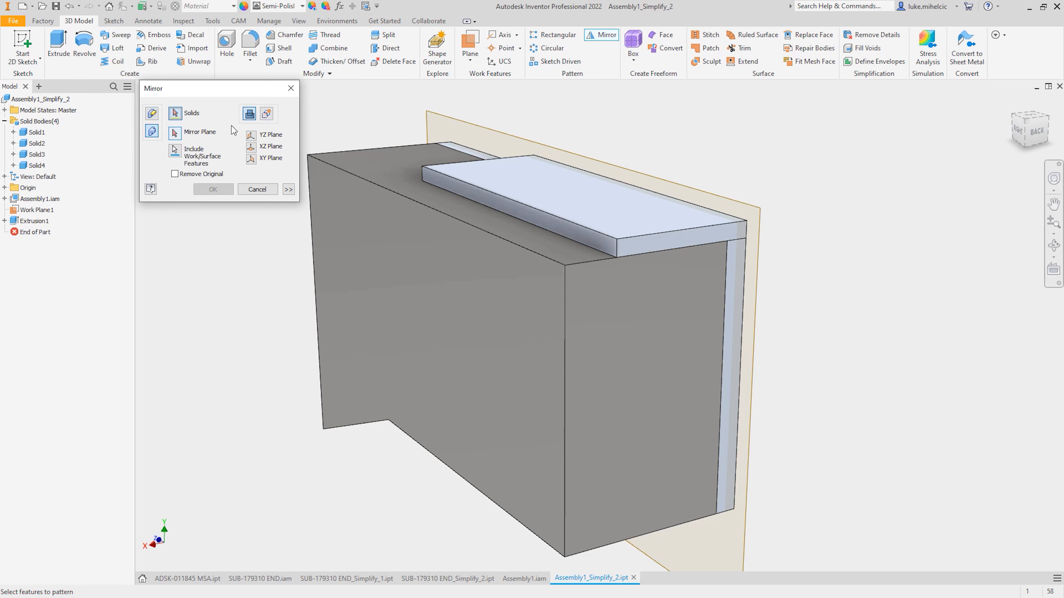
click(266, 113)
click(370, 202)
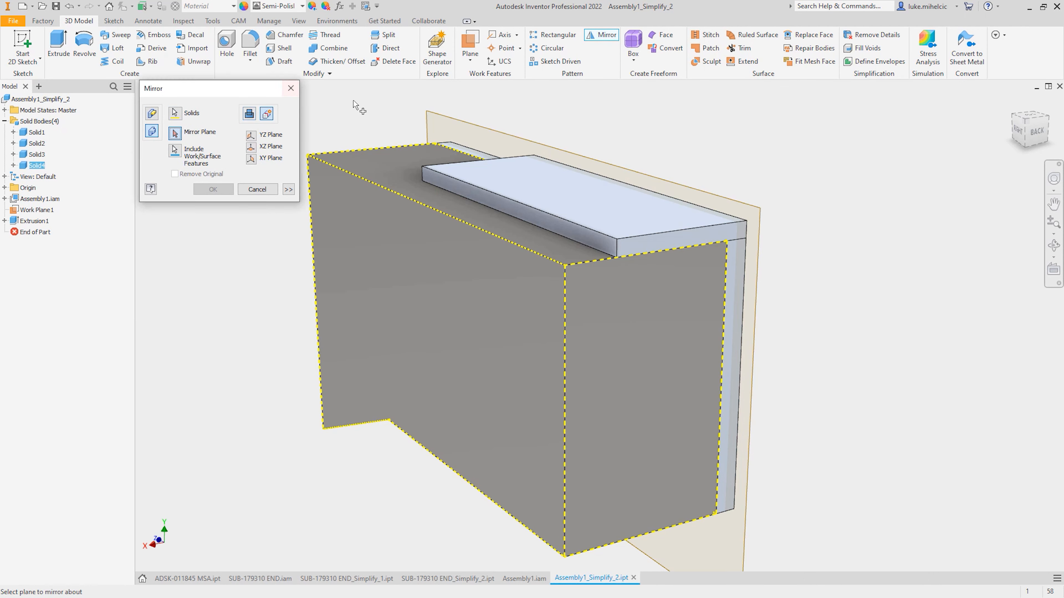
click(434, 118)
click(213, 189)
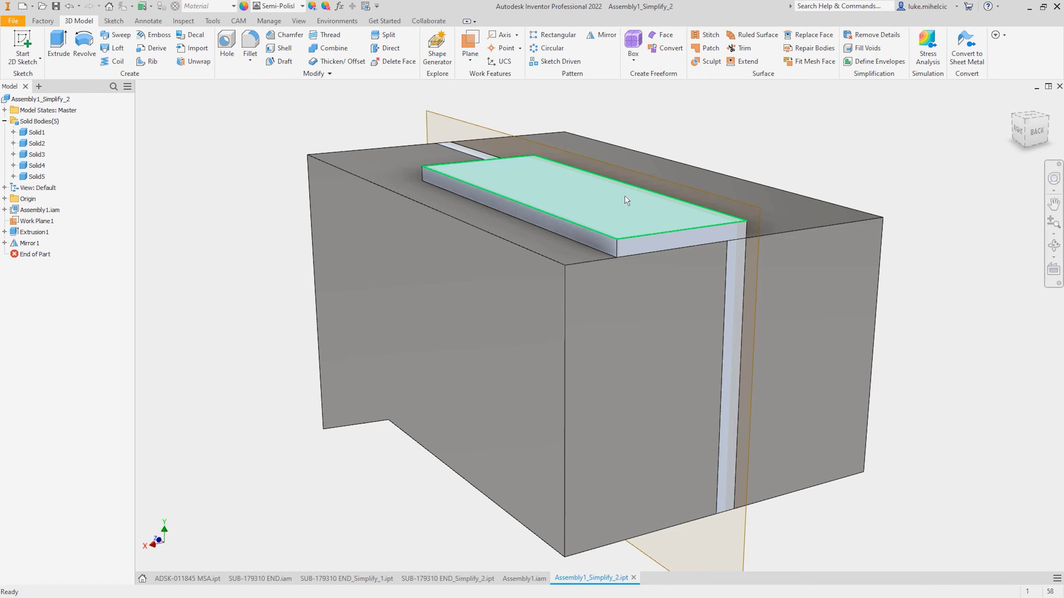
Save Assembly1_Simplify_2.ipt and send it to Fusion 360 project AU2021 as a new file named Assembly1_Simplify_3.
shift+middle_drag(593, 227, 477, 243)
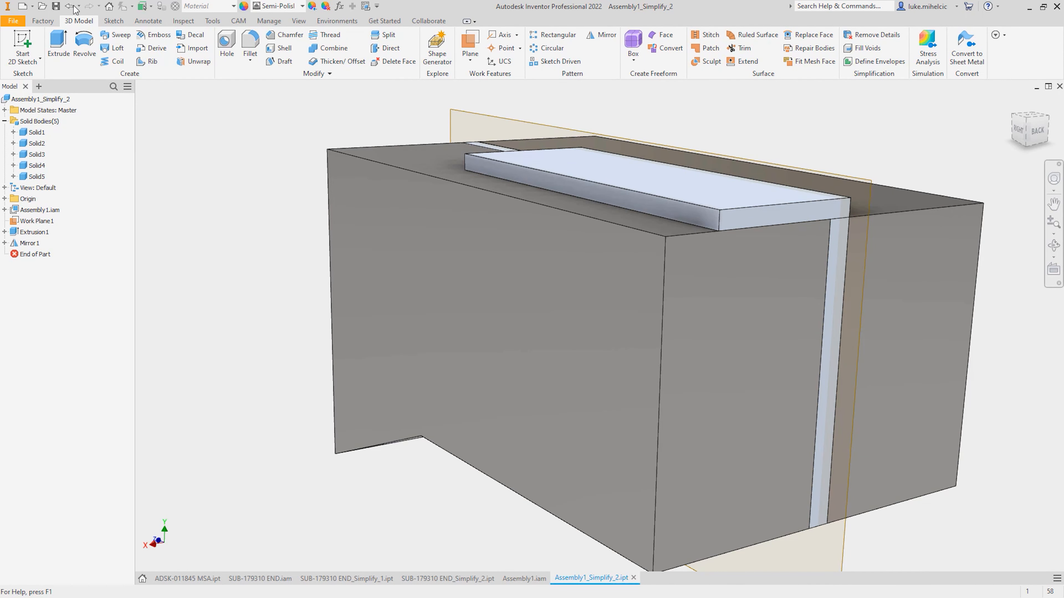
click(56, 6)
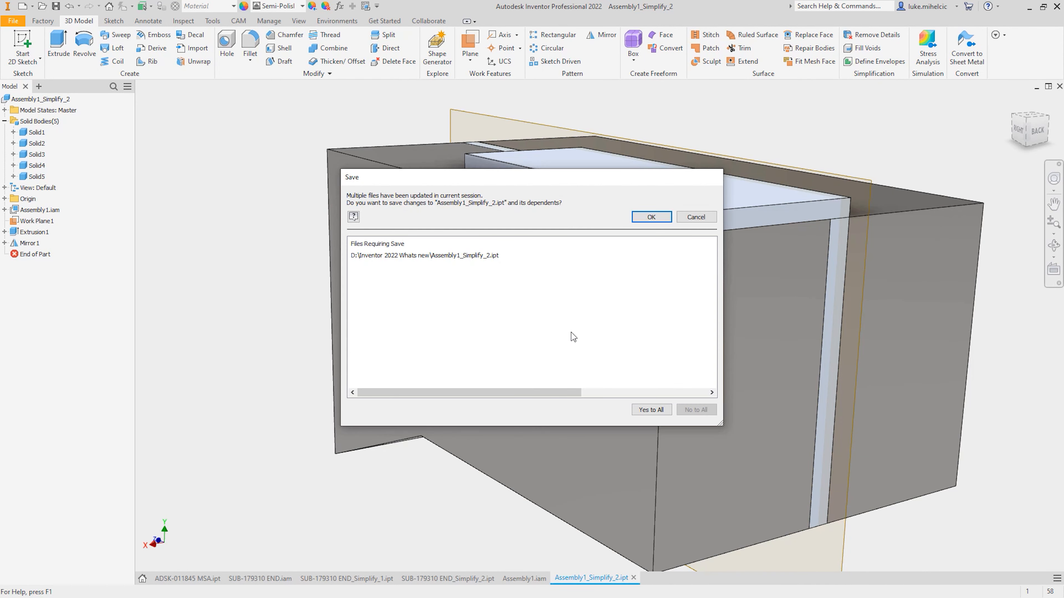
click(653, 220)
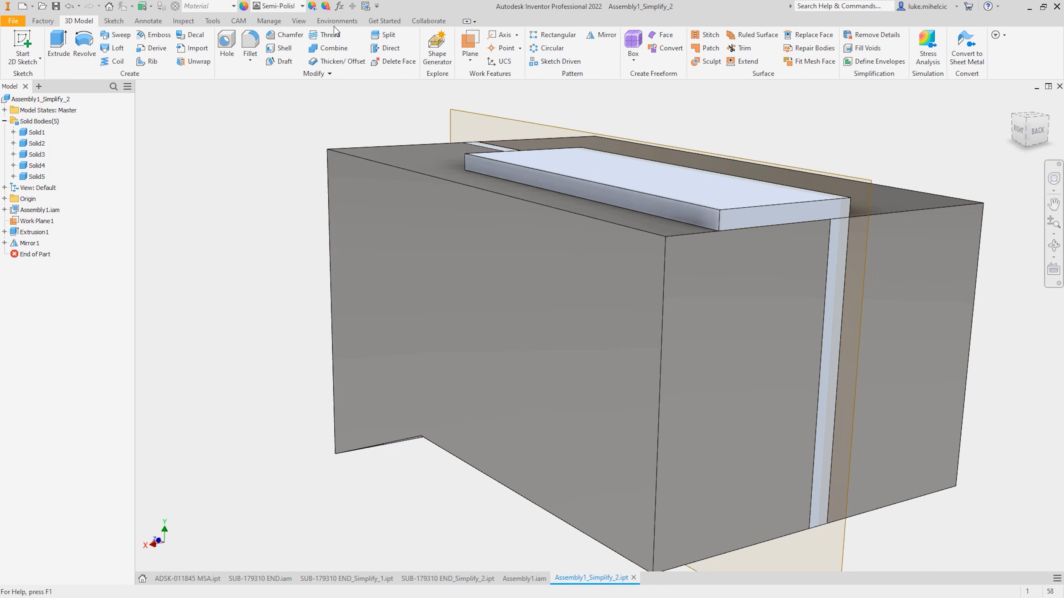
click(323, 20)
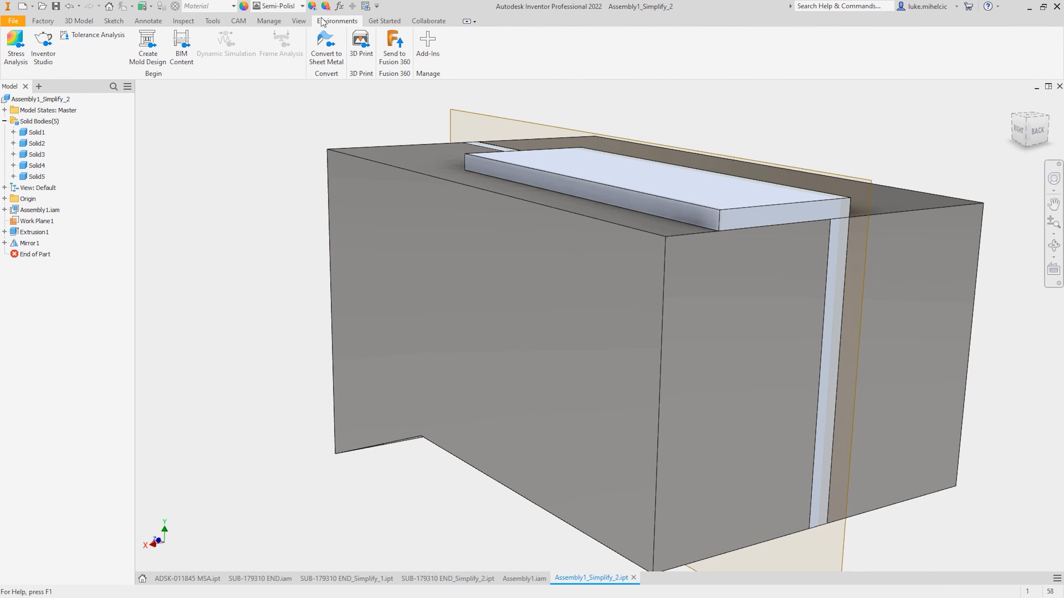
click(393, 41)
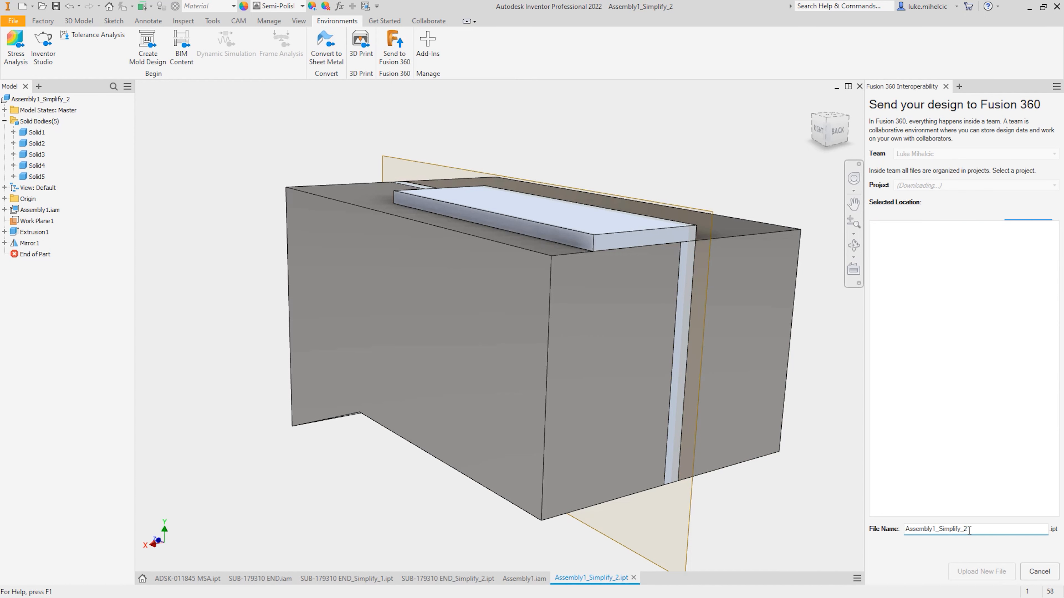
key(BackSpace)
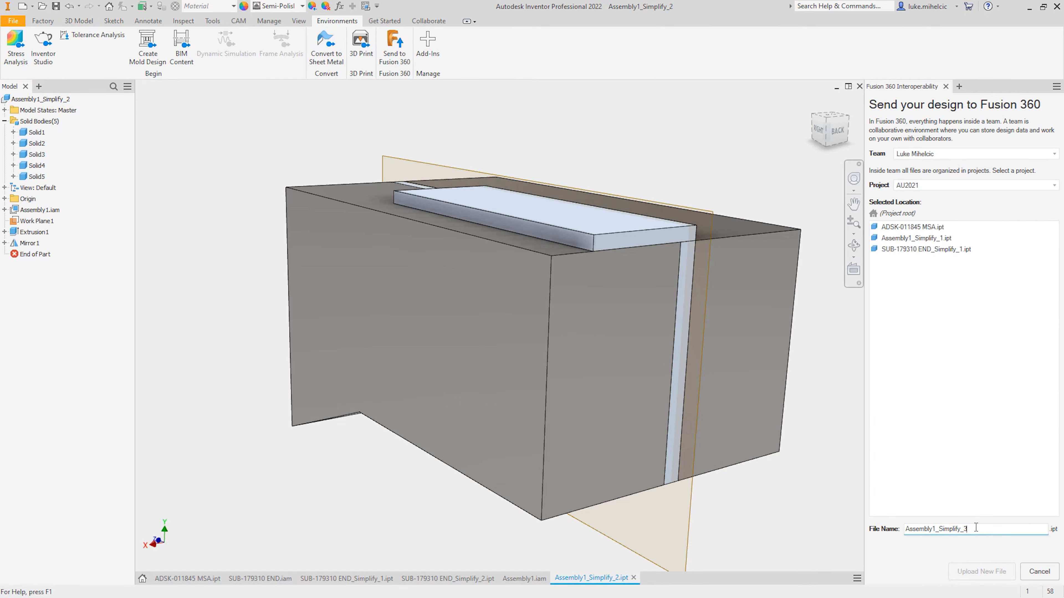
click(977, 573)
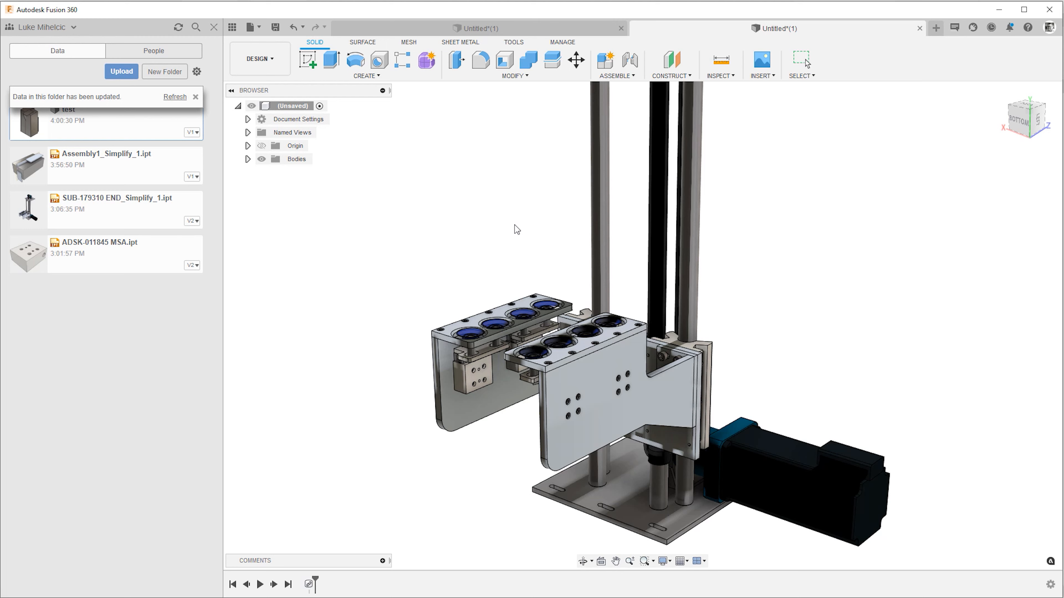
In Fusion 360, refresh the AU2021 file list, open Assembly1_Simplify_3.ipt and switch to the Generative Design workspace.
click(176, 97)
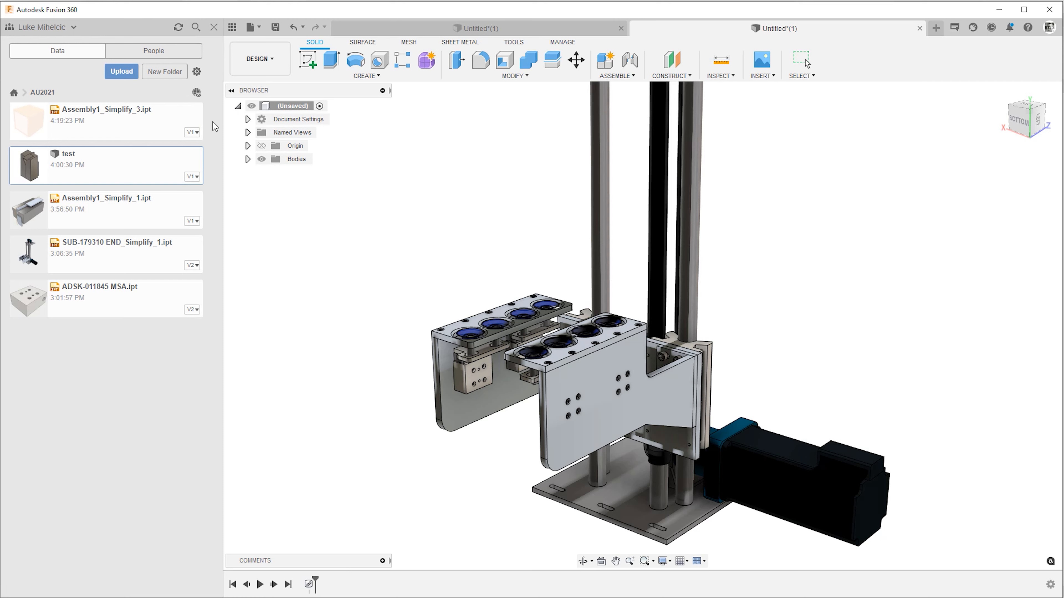
double_click(133, 125)
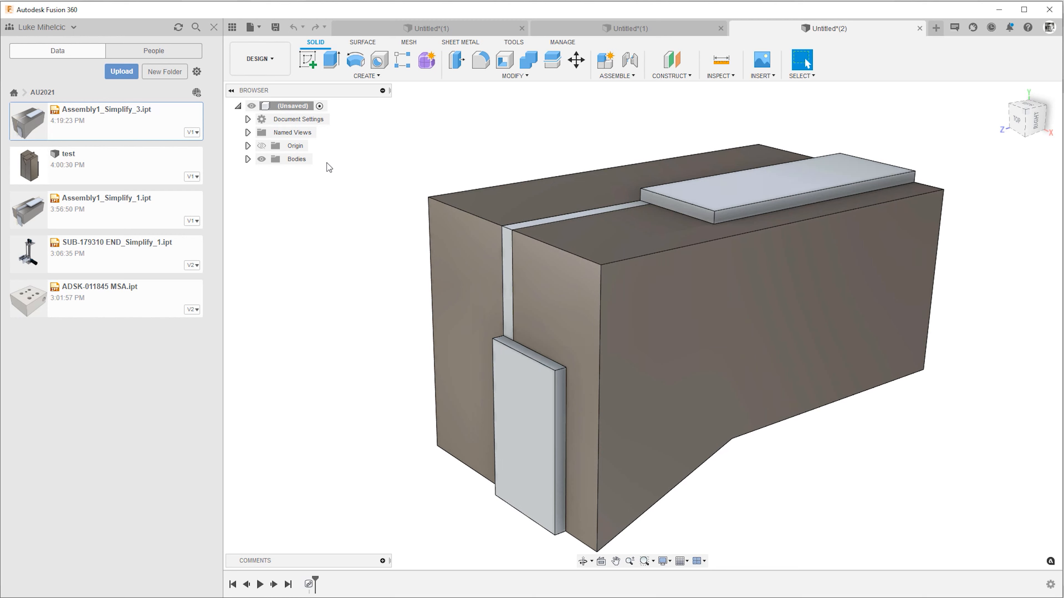
click(268, 67)
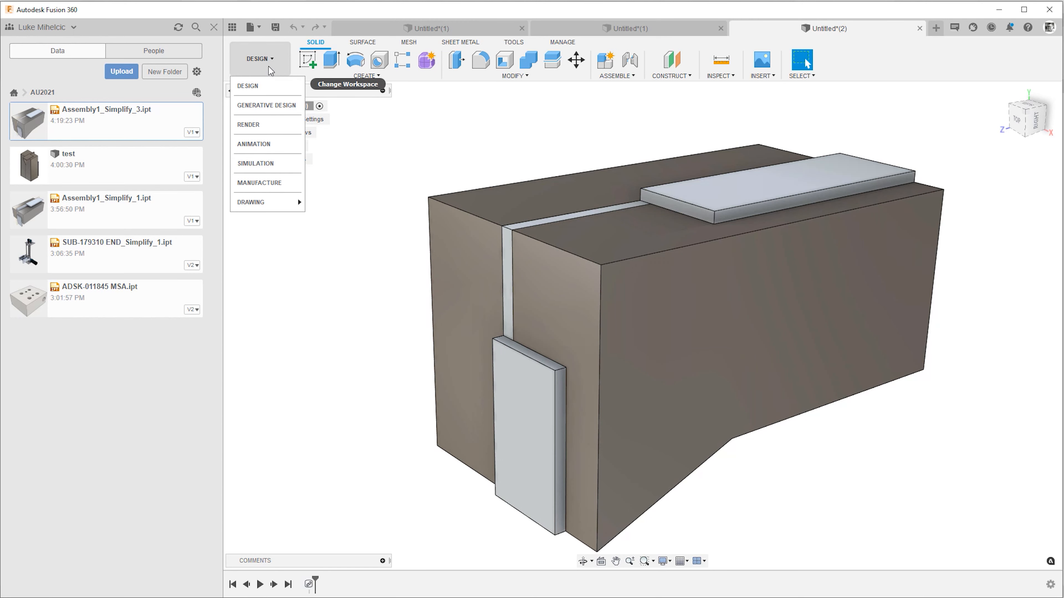
click(261, 104)
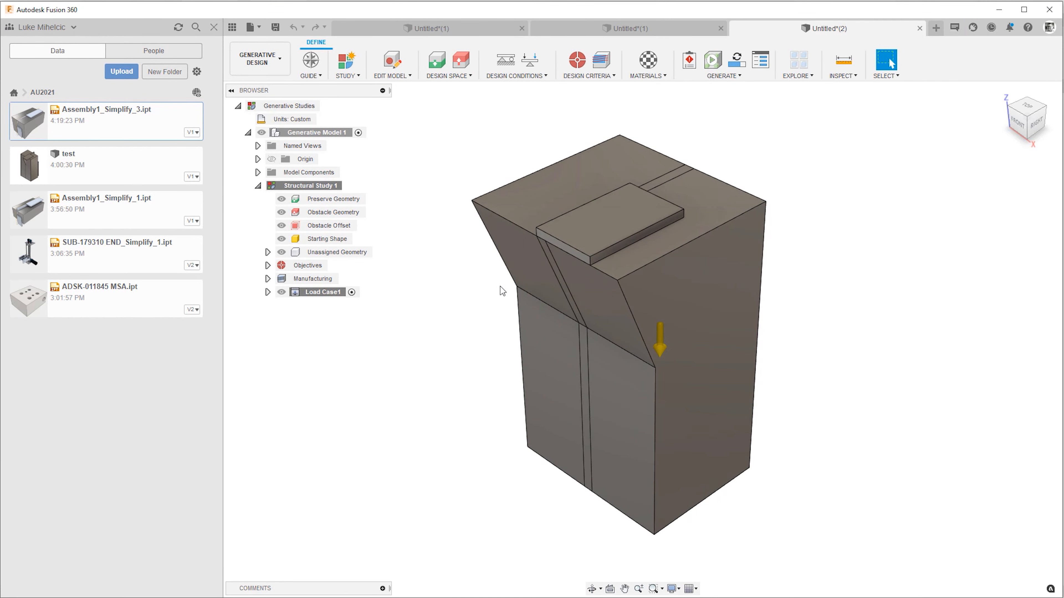
Assign the thin plate on top of the block and the plate on its front end as preserve geometry.
shift+middle_drag(501, 278, 428, 110)
click(438, 63)
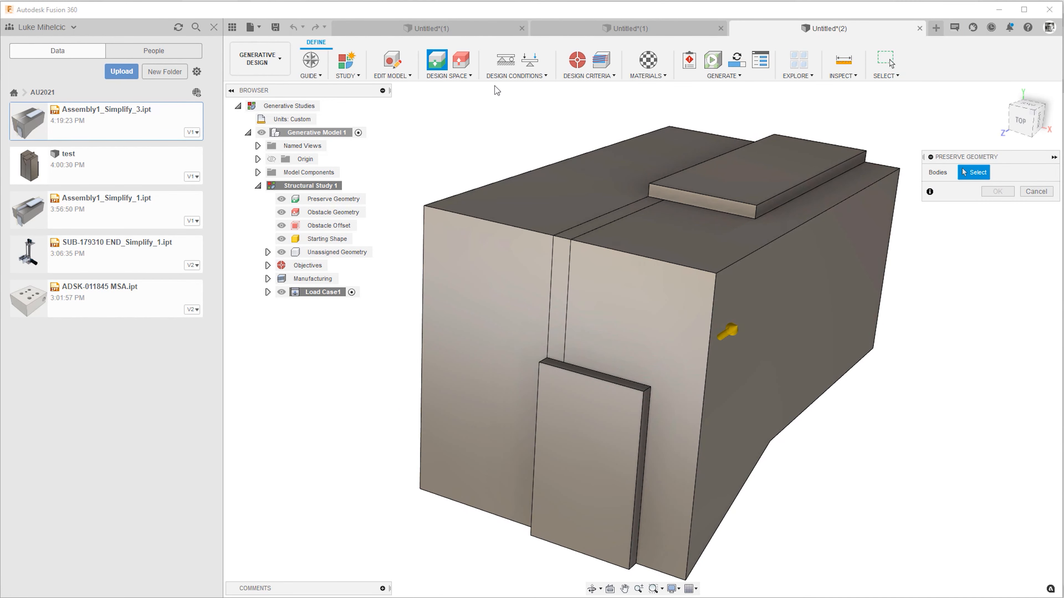
click(745, 170)
click(620, 441)
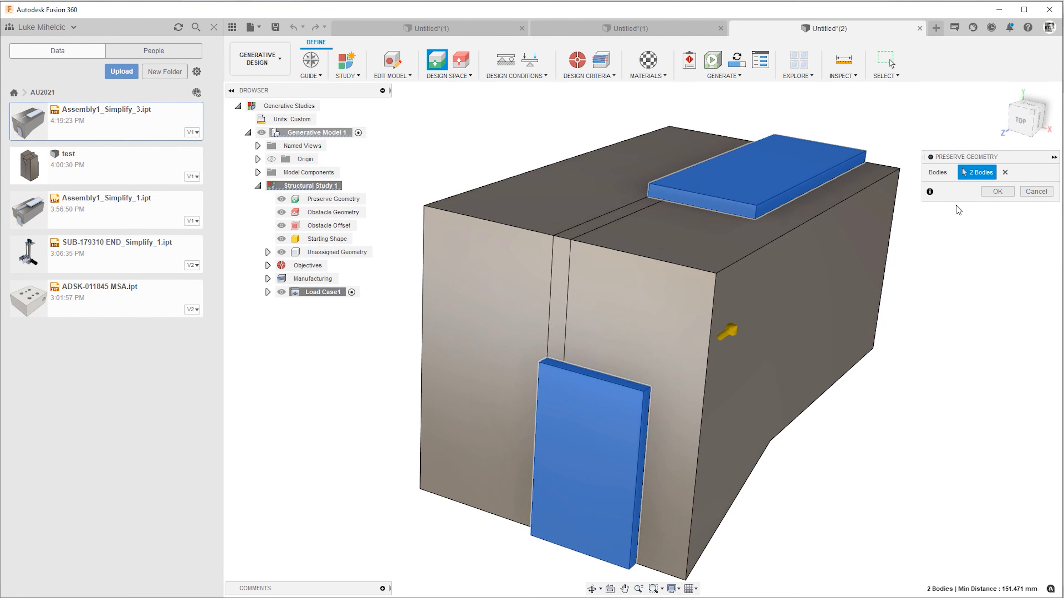
click(997, 192)
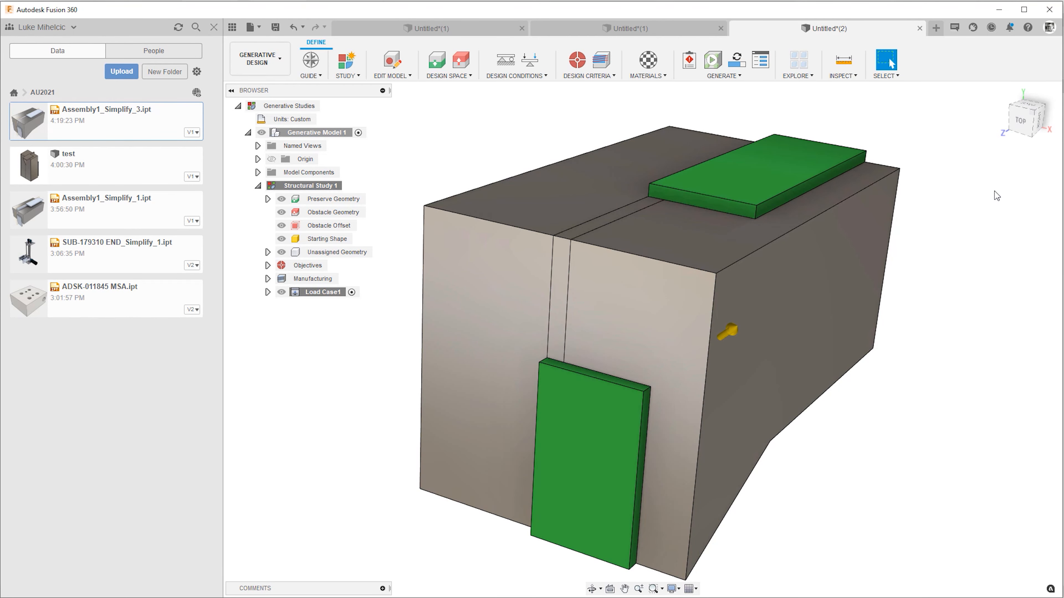
Assign the two large blocks on either side of the narrow central plate as obstacle geometry.
click(460, 63)
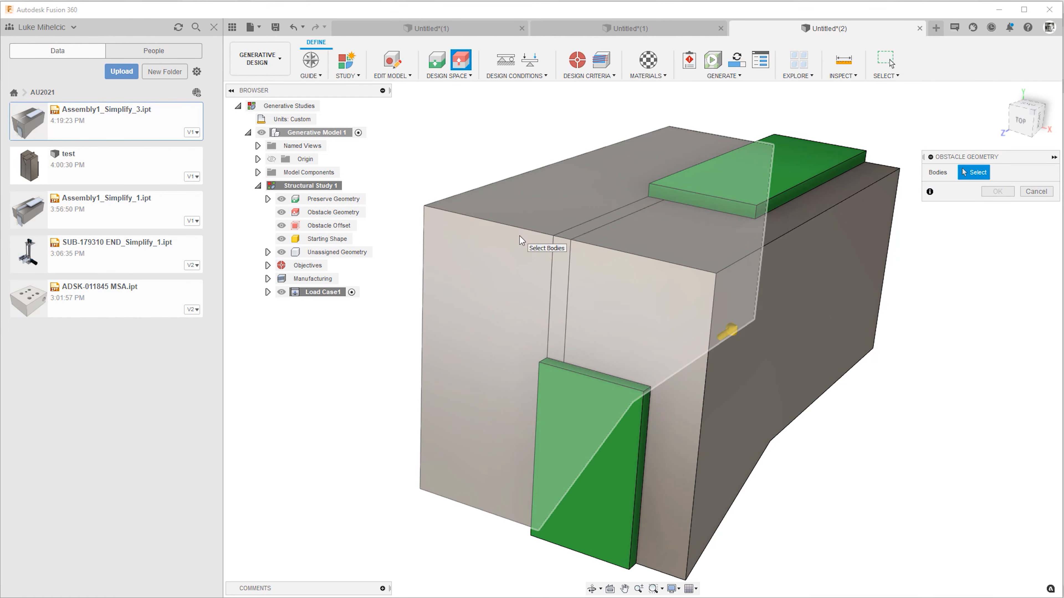
click(519, 240)
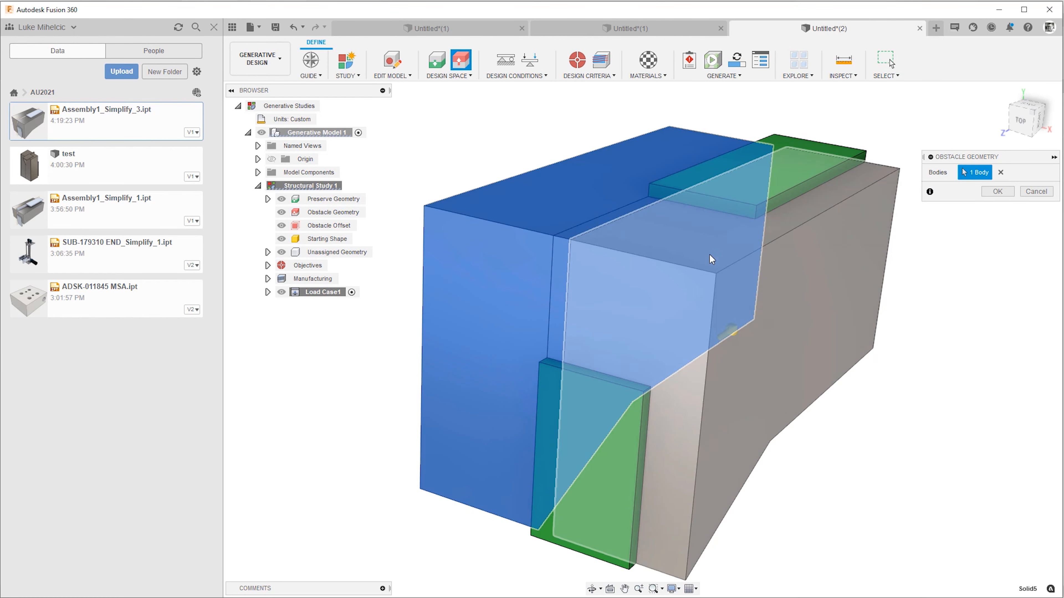
click(786, 339)
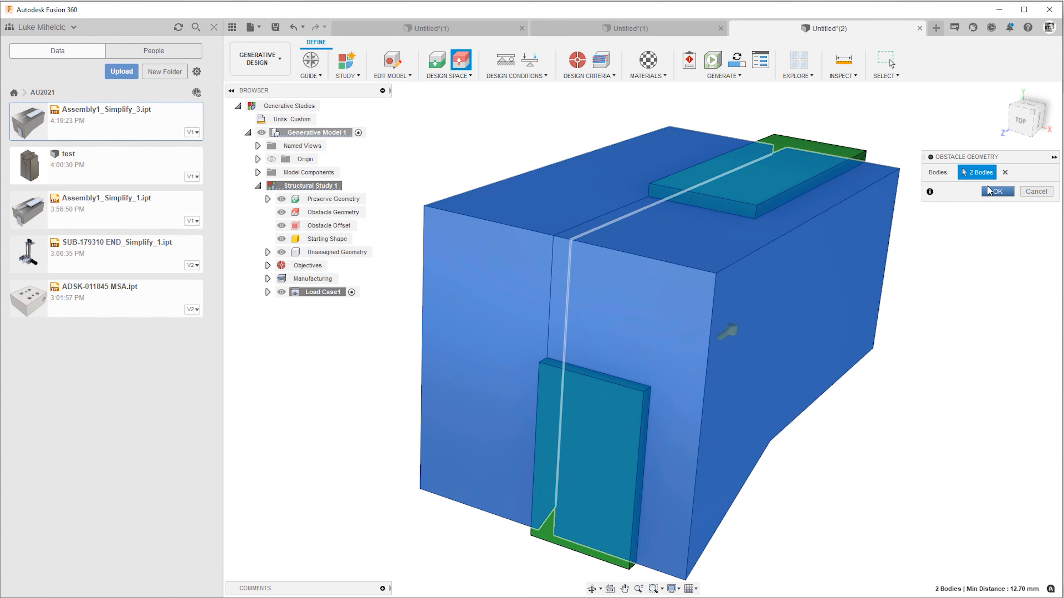
click(997, 191)
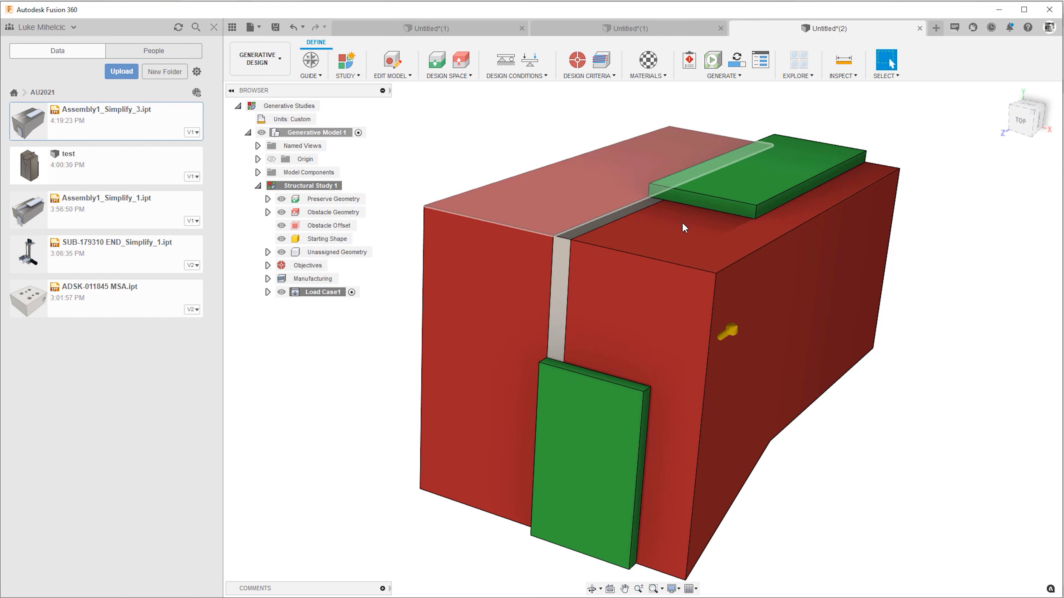
Apply a Fixed structural constraint in all three axes to the outer face of the front preserve plate.
click(506, 60)
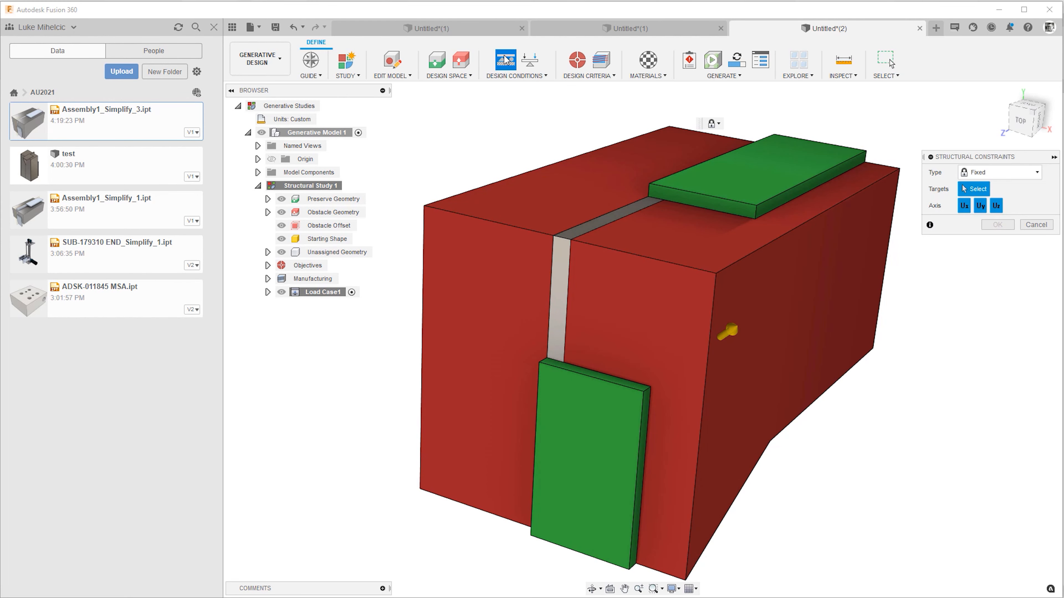
click(603, 466)
click(996, 225)
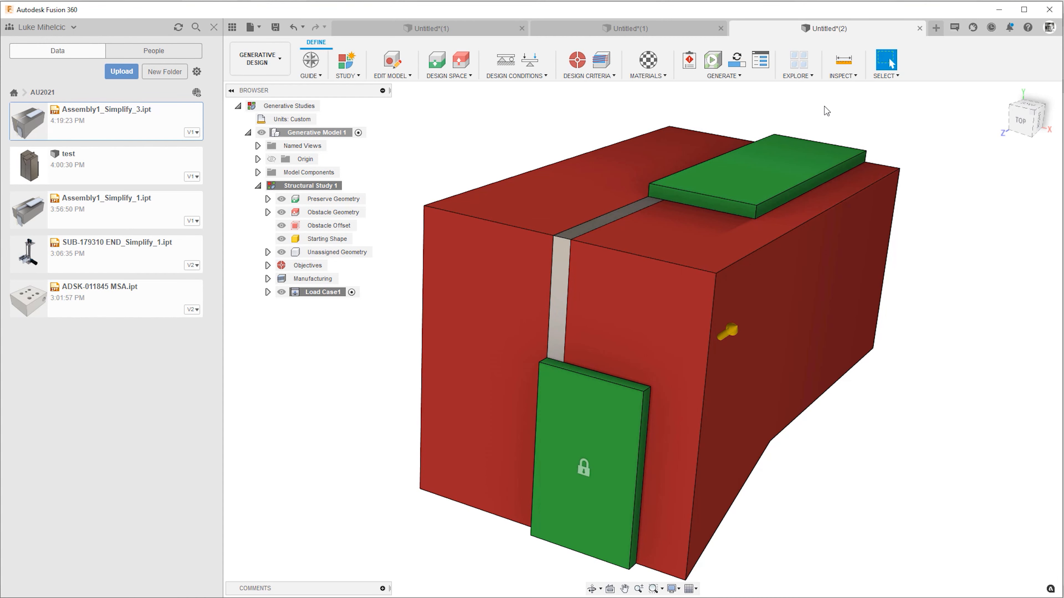
Apply a 45 lbforce structural force load, normal to the upper face of the top preserve plate.
click(527, 62)
click(783, 161)
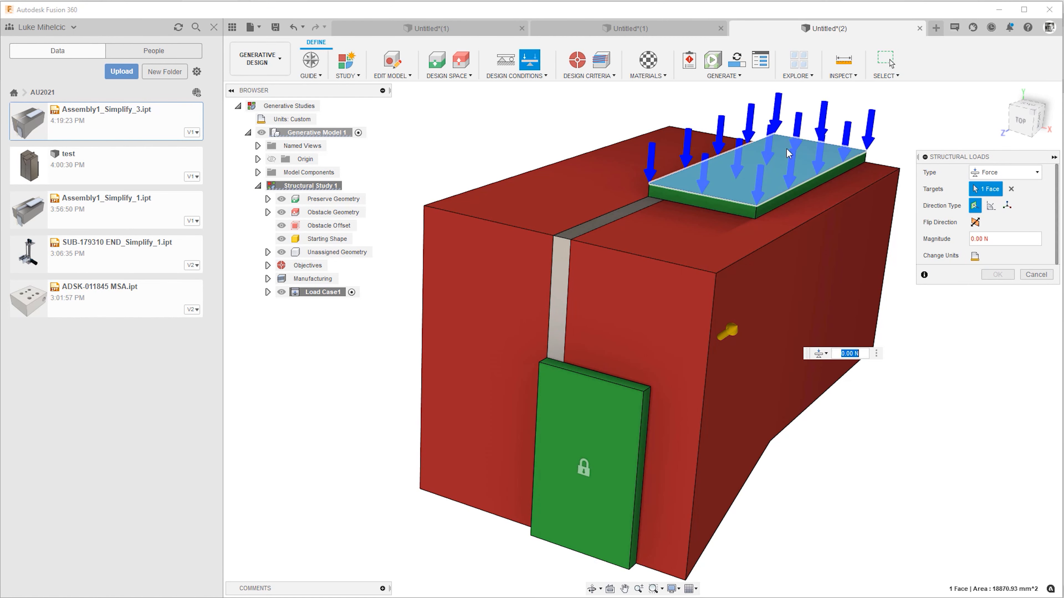
click(974, 257)
click(999, 258)
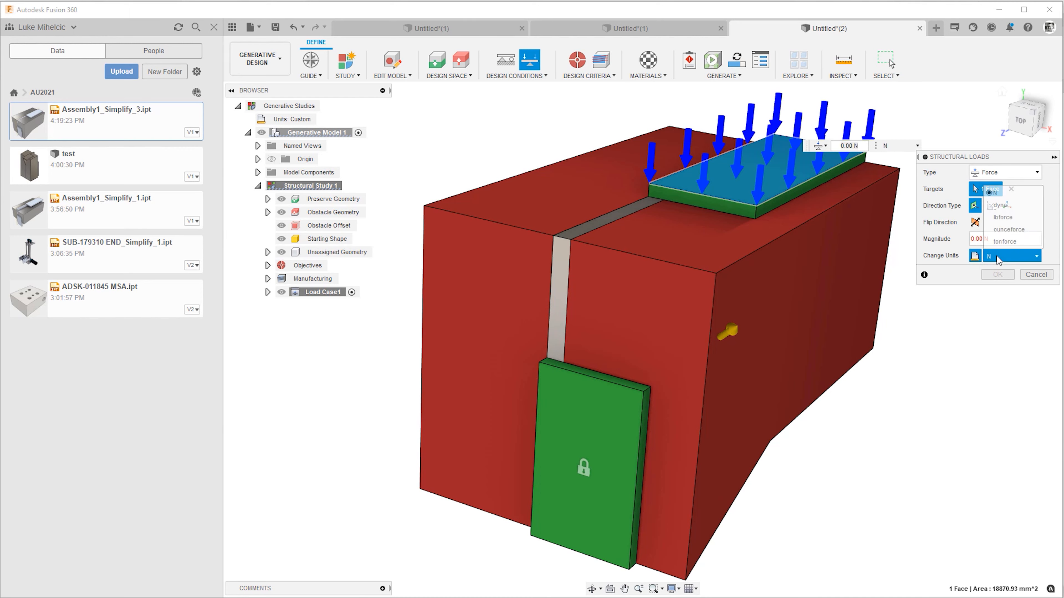
click(1003, 217)
drag(984, 239, 966, 240)
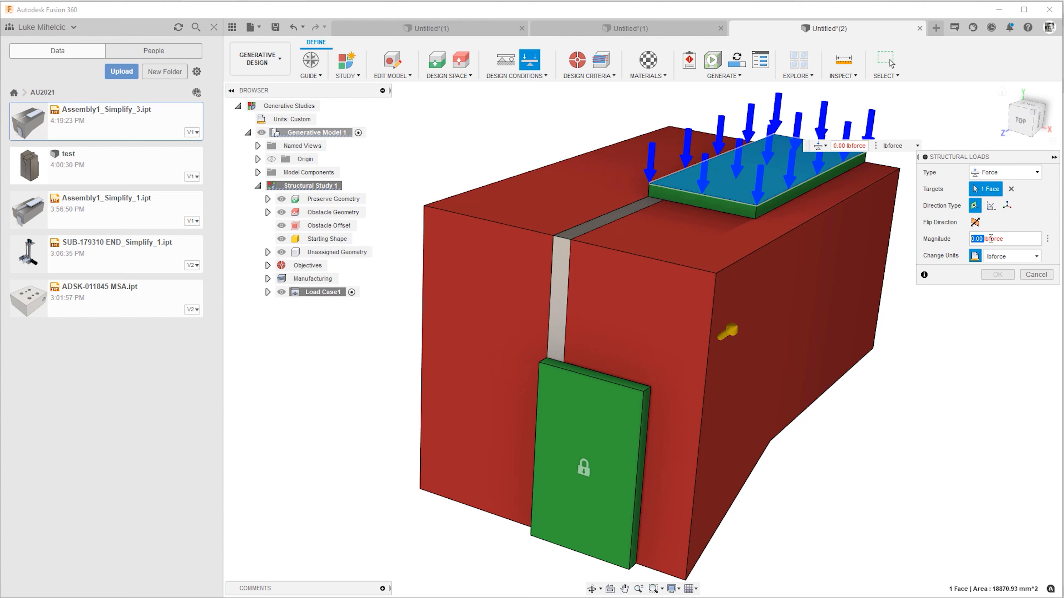
text(45)
click(998, 274)
shift+middle_drag(1001, 272, 996, 266)
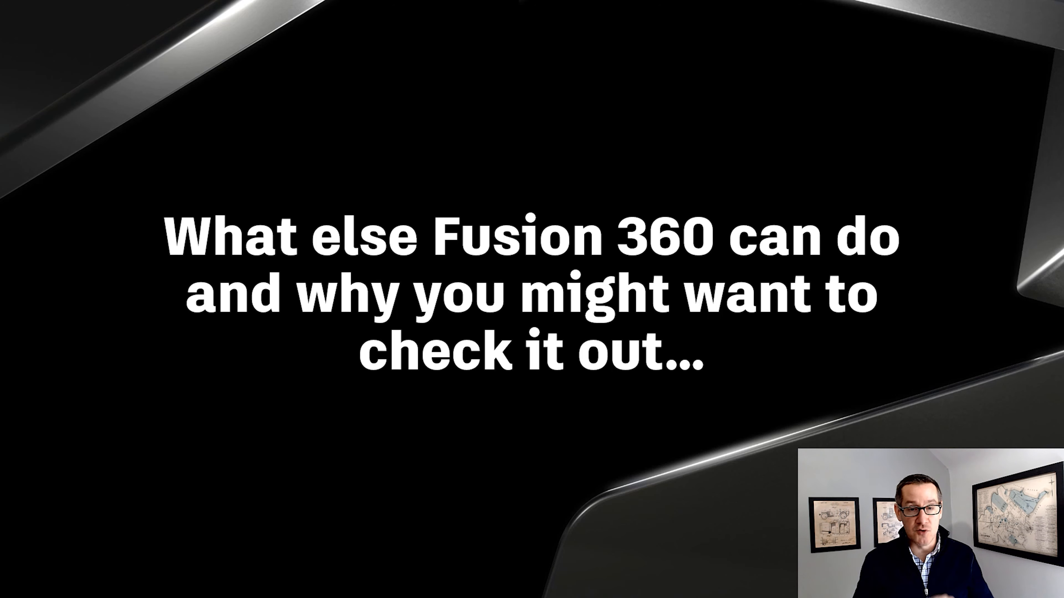
key(Right)
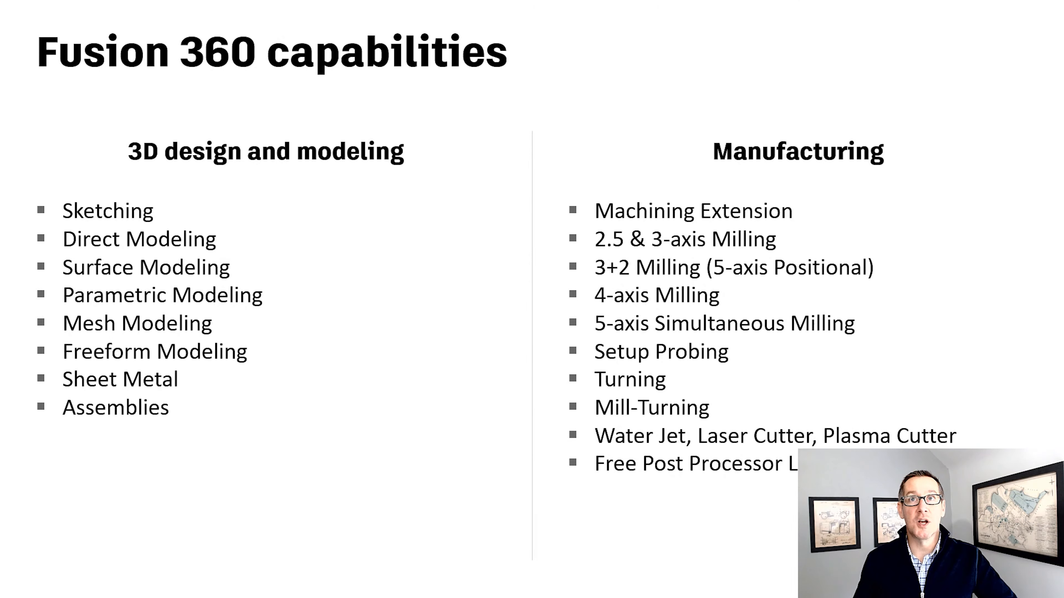